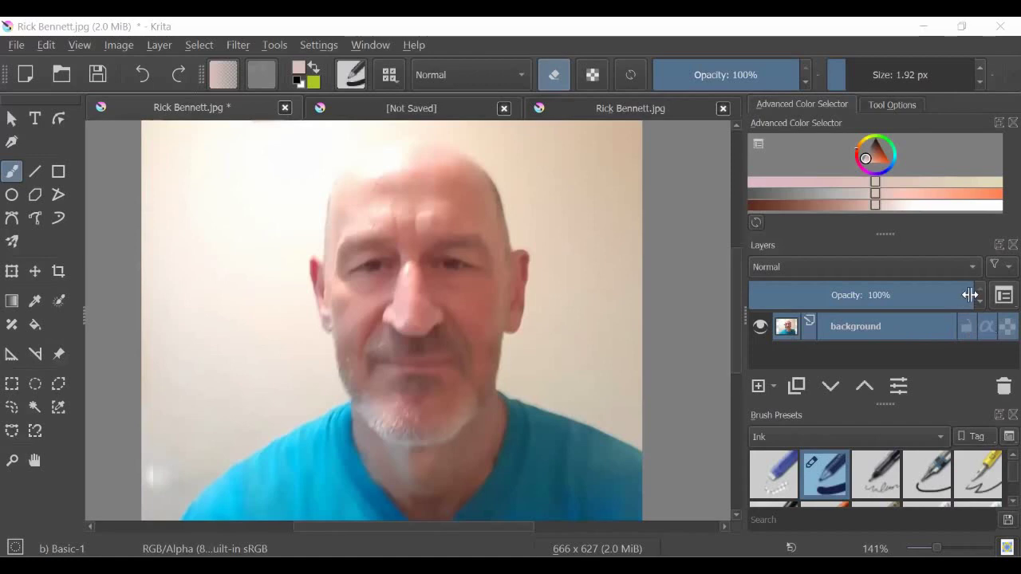
Step: Lower the background layer's opacity, then preview a halftone filter and cancel it
mouse_move(970, 295)
mouse_down()
mouse_move(838, 291)
mouse_move(981, 295)
mouse_up()
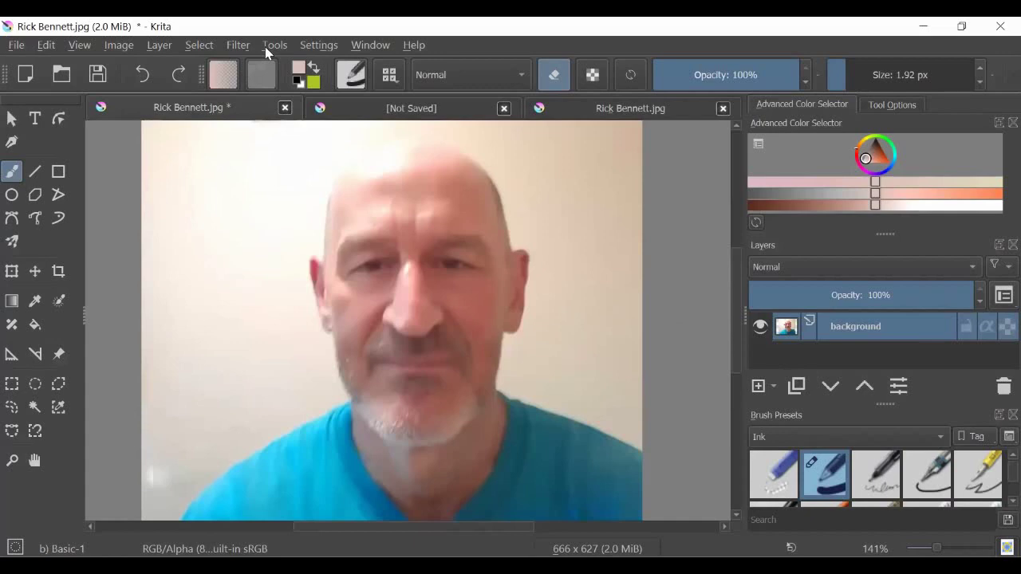
key(alt+r)
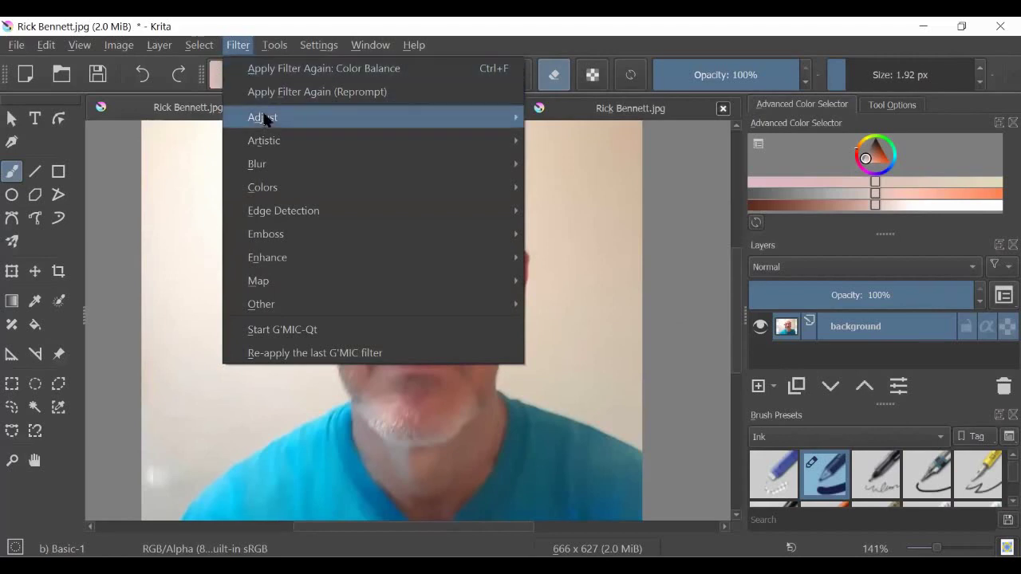
mouse_move(265, 119)
mouse_move(263, 141)
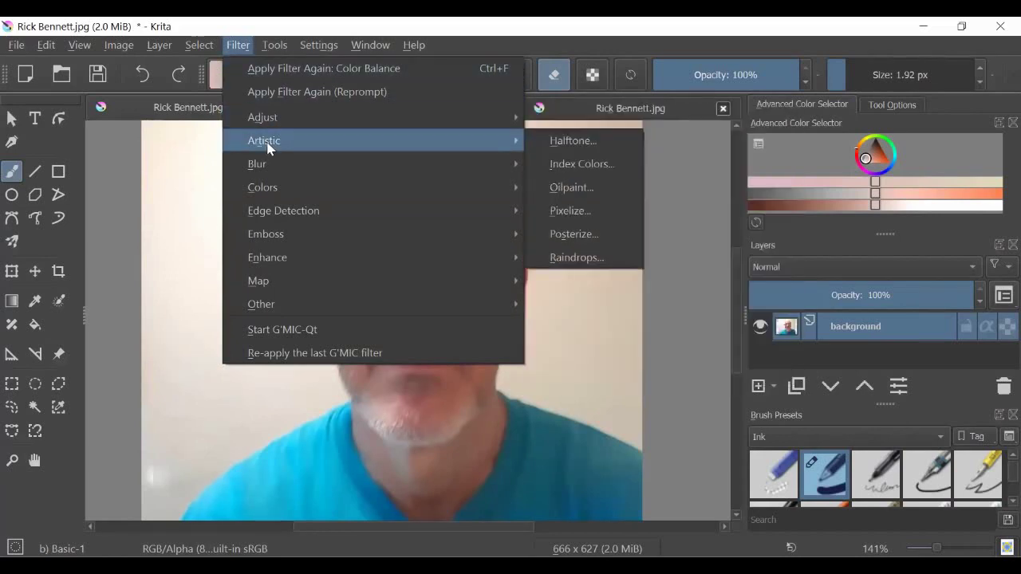
click(569, 142)
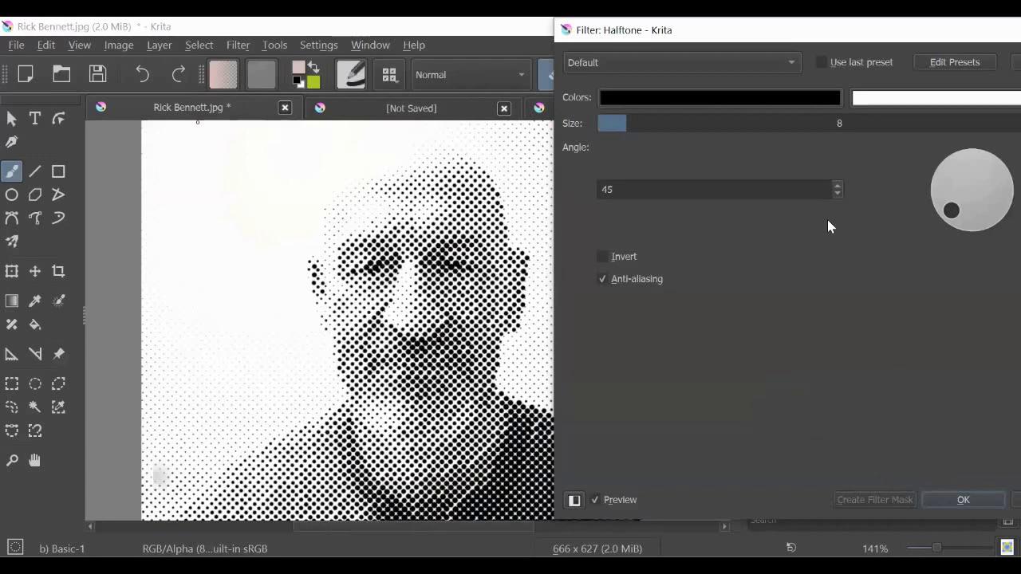
click(144, 80)
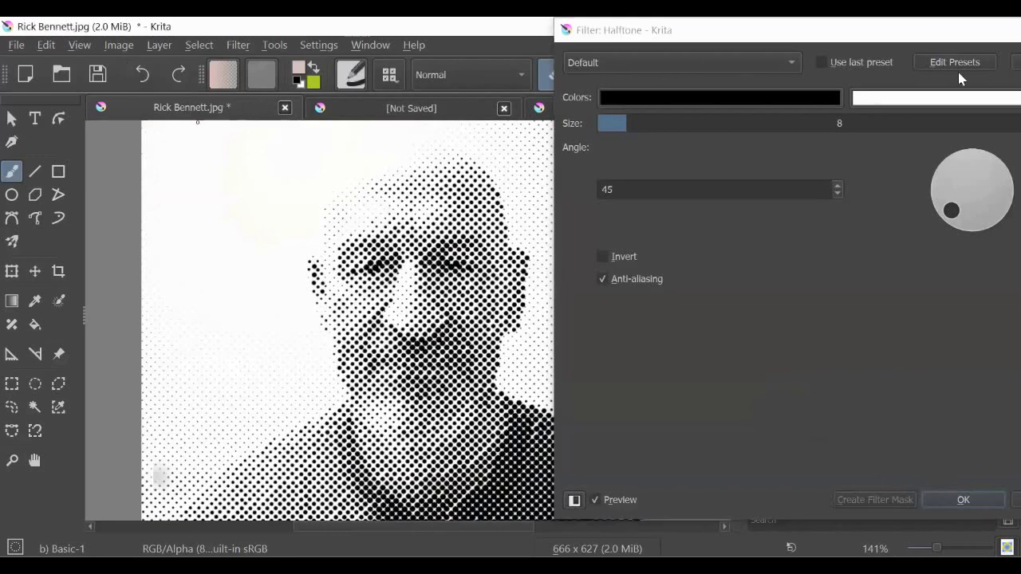
click(996, 55)
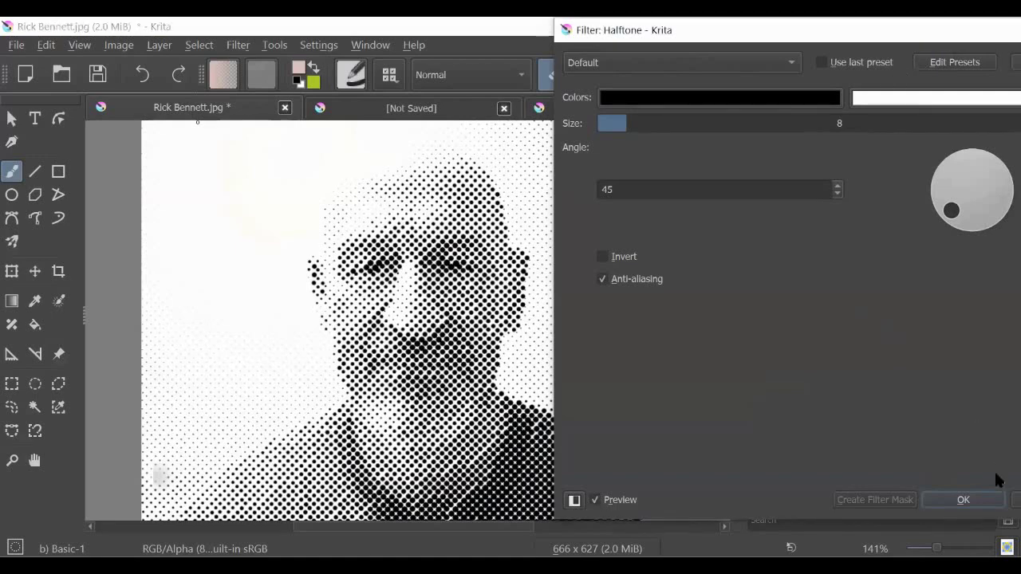
click(1016, 499)
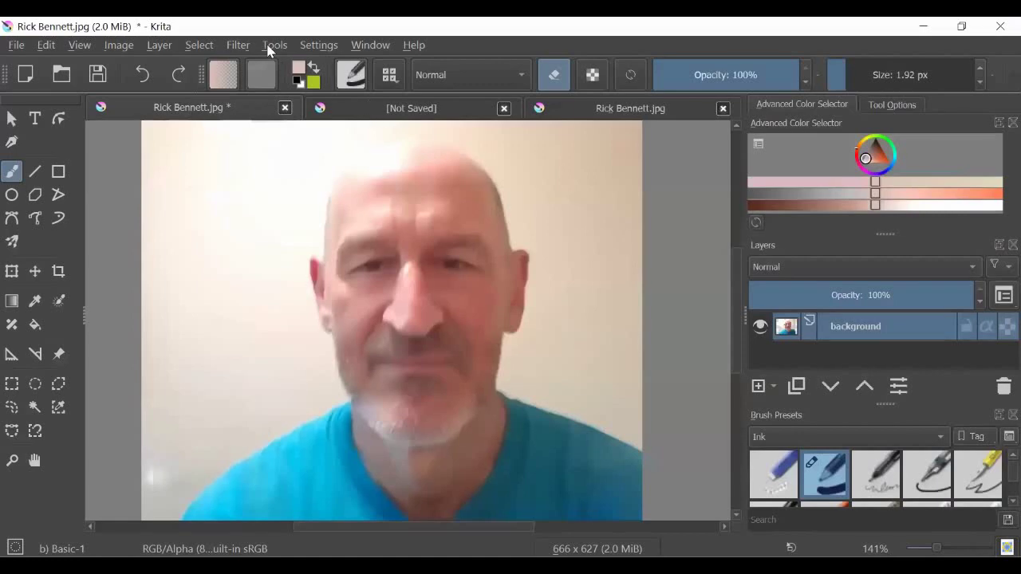
Step: Preview a colour balance with shadows toward cyan and midtones toward magenta, then dismiss it
click(238, 45)
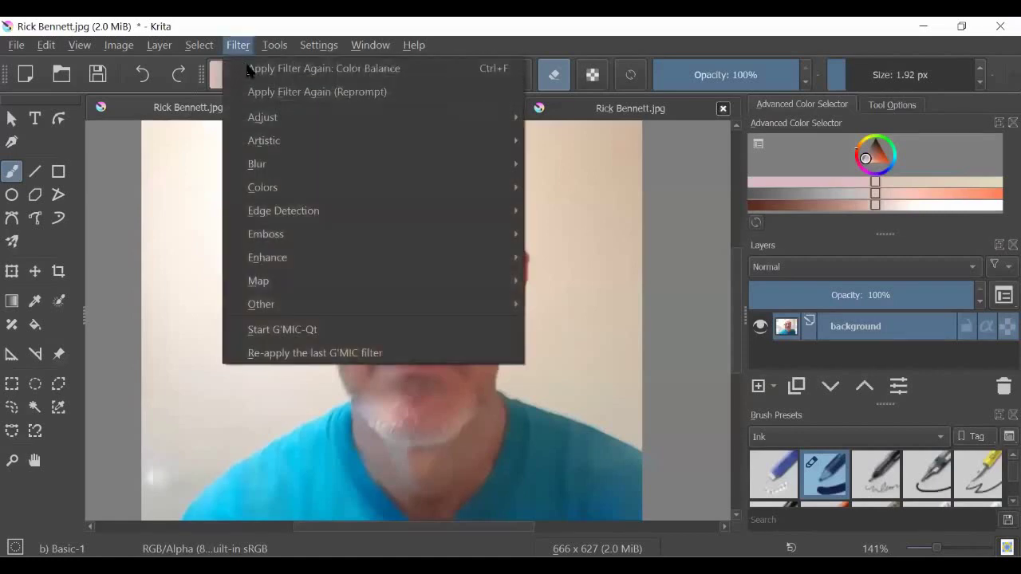
mouse_move(263, 119)
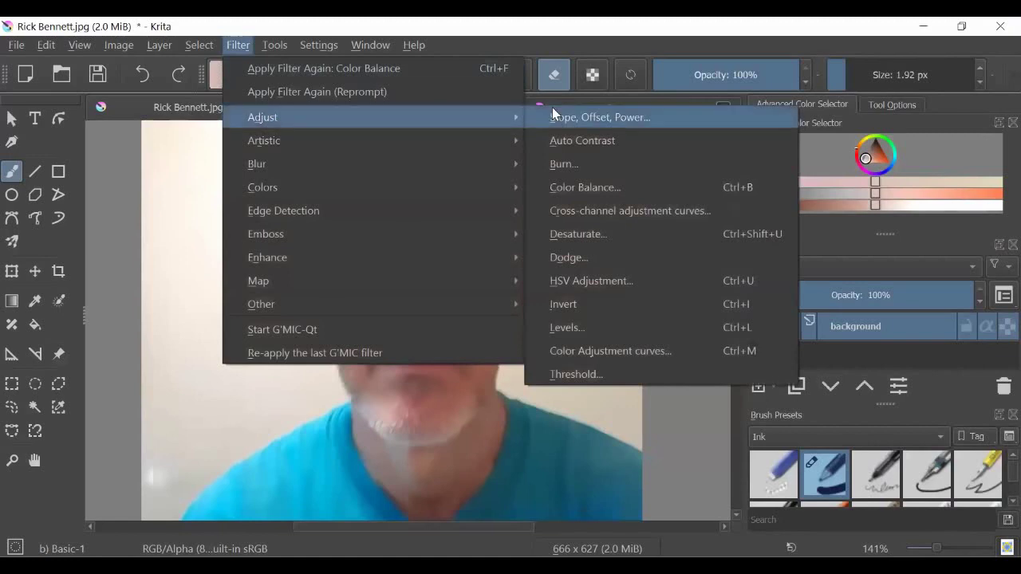
click(569, 188)
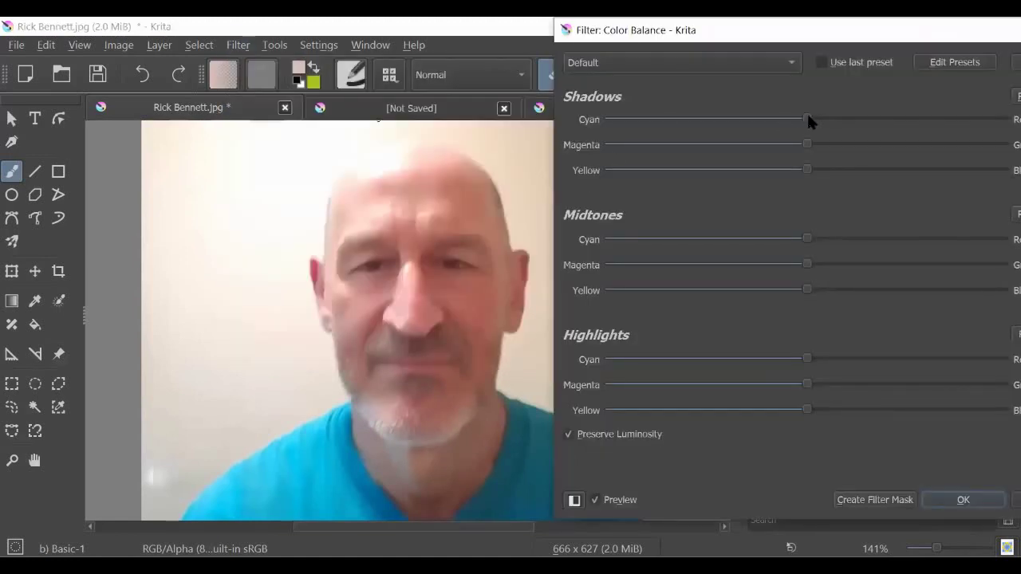
drag(807, 119, 844, 142)
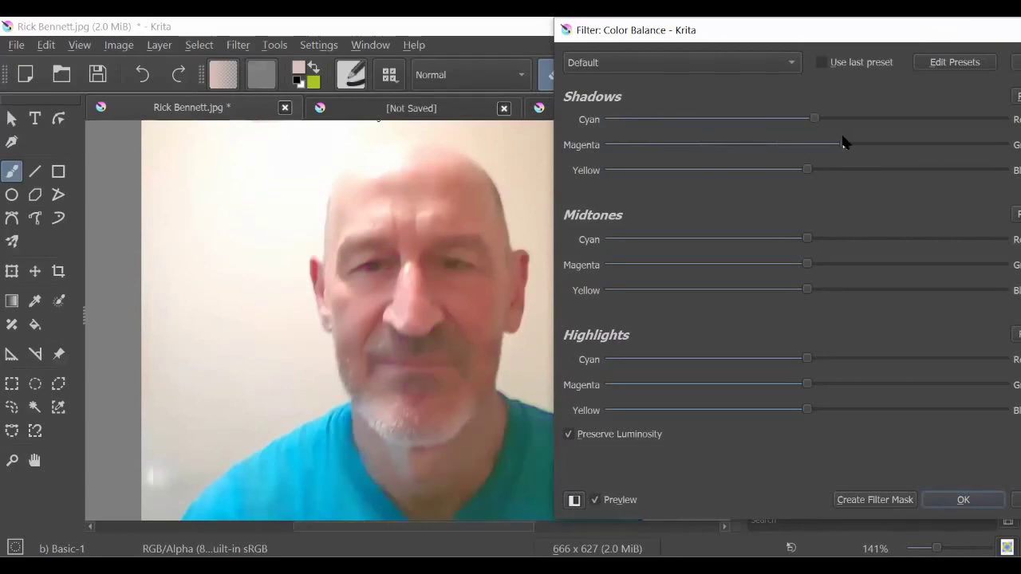
drag(807, 264, 739, 263)
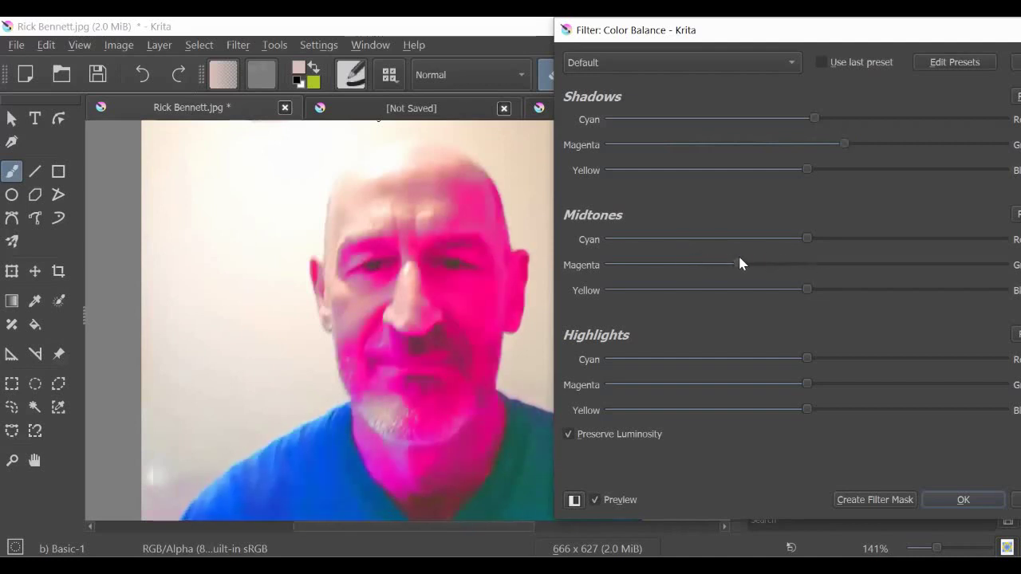
click(993, 497)
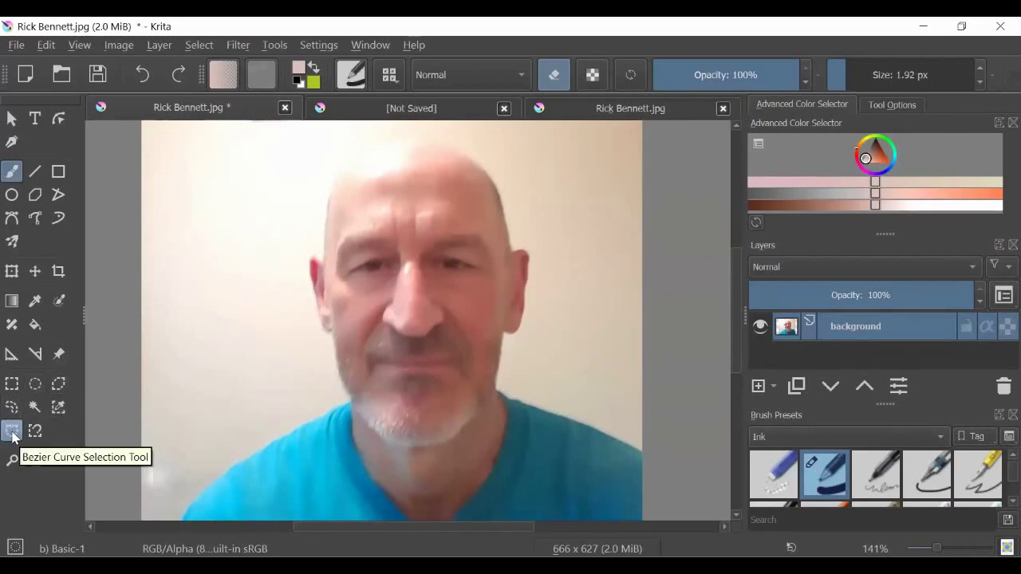
Step: Zoom in on the face and trace Bezier curve selections around the left and right eyes
click(12, 435)
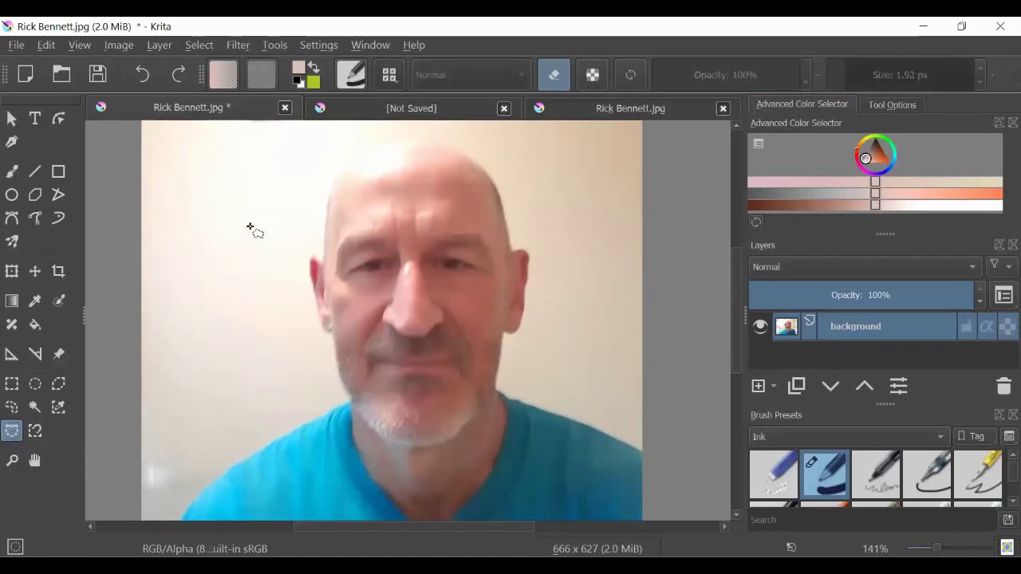
key(plus)
key(plus)
key(plus)
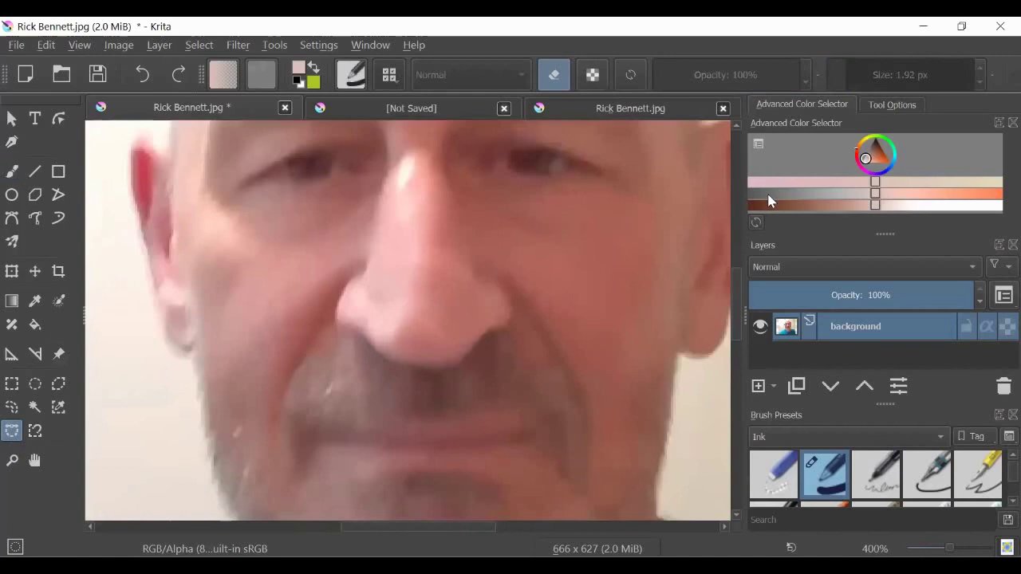
drag(735, 297, 736, 289)
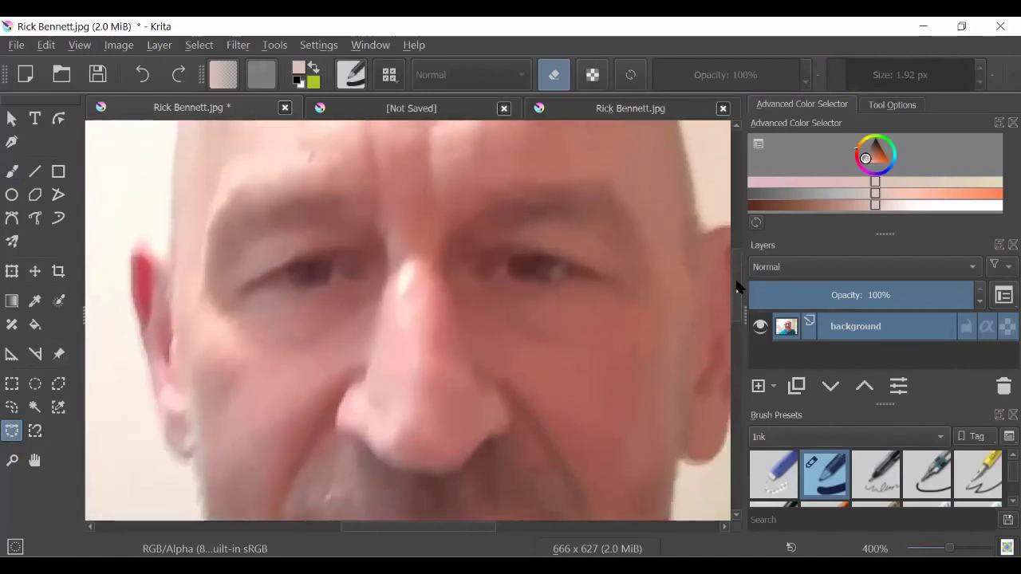
key(plus)
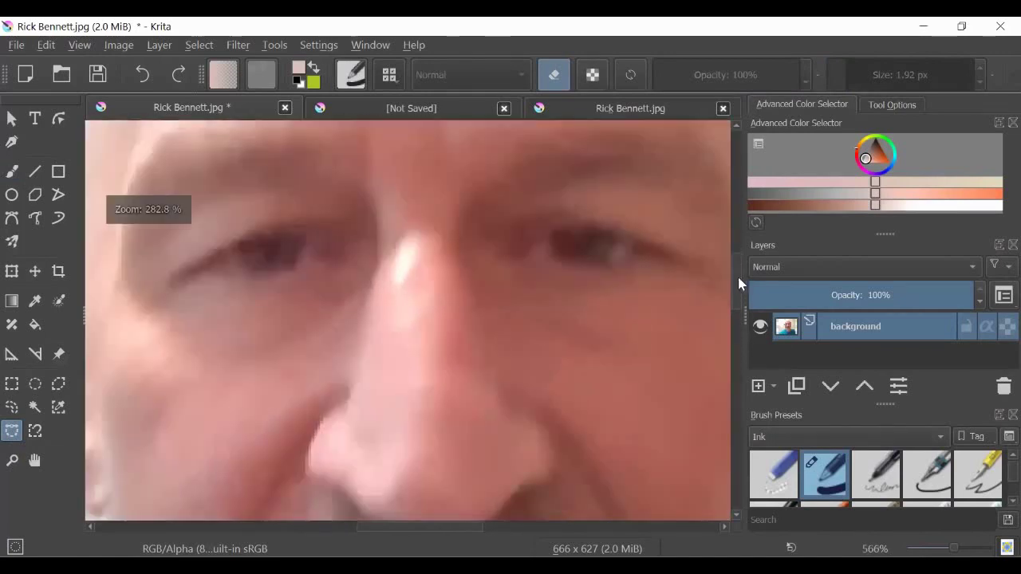
click(237, 245)
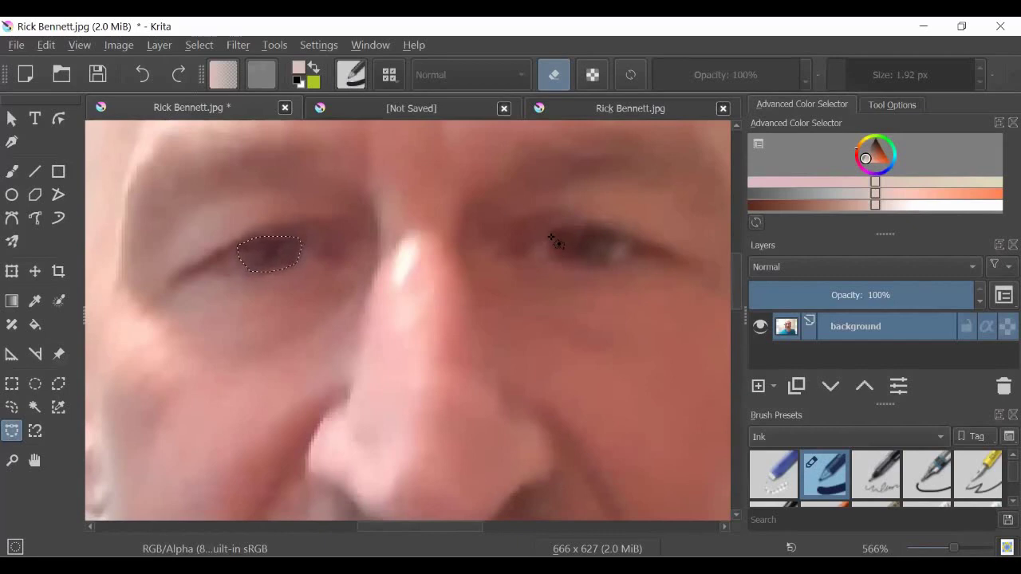
click(550, 236)
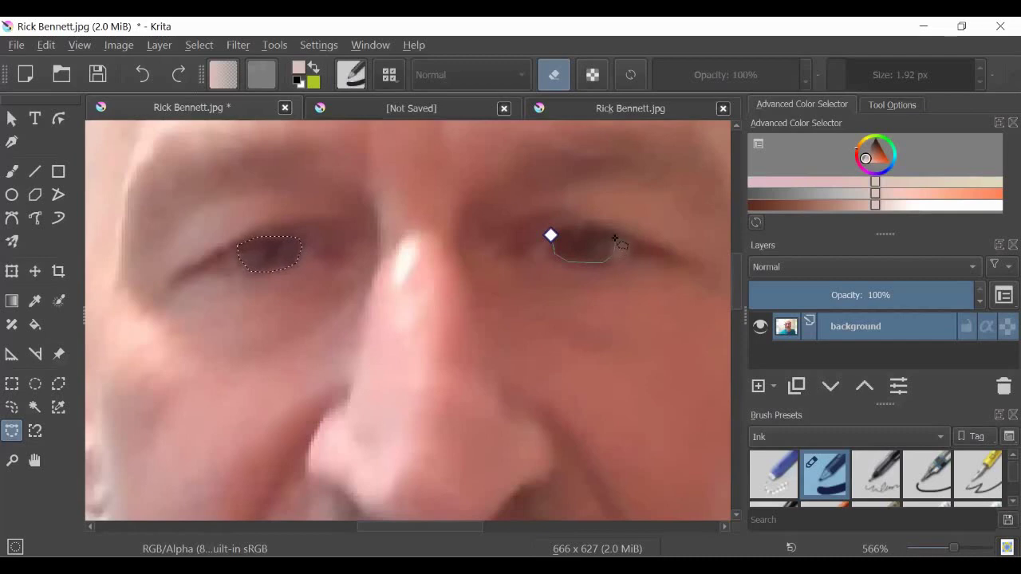
drag(615, 237, 575, 230)
click(240, 44)
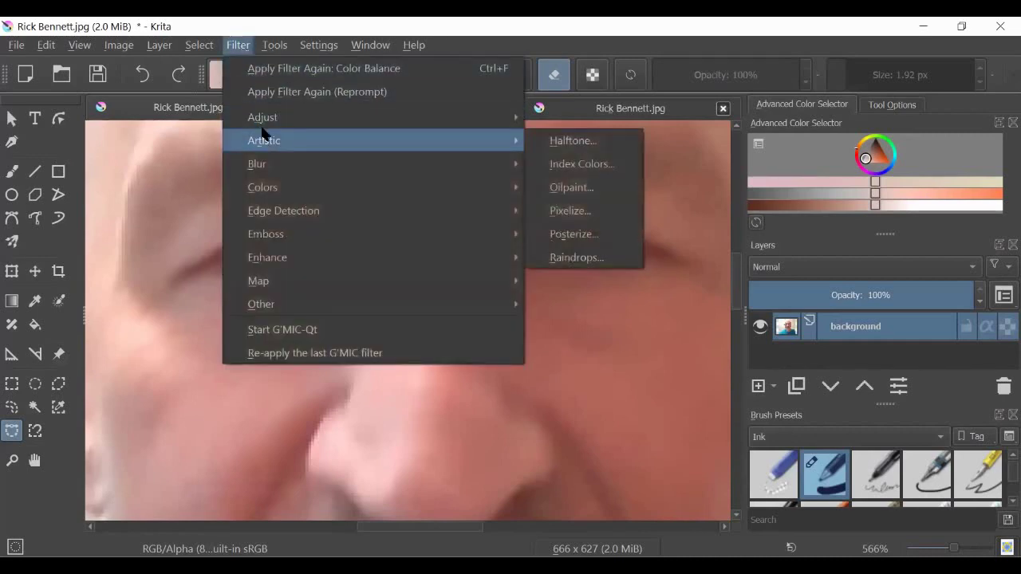
mouse_move(265, 112)
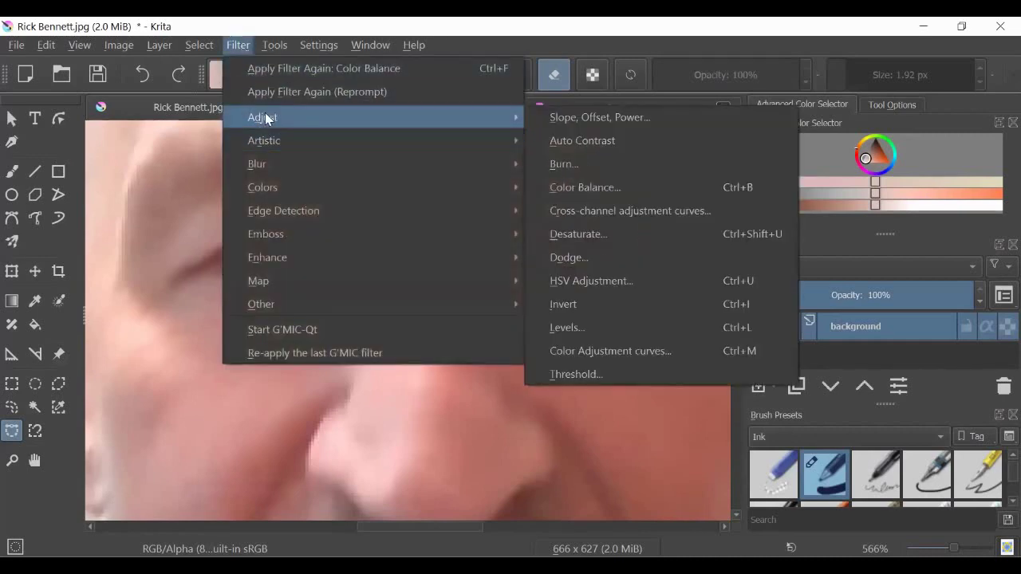
click(579, 190)
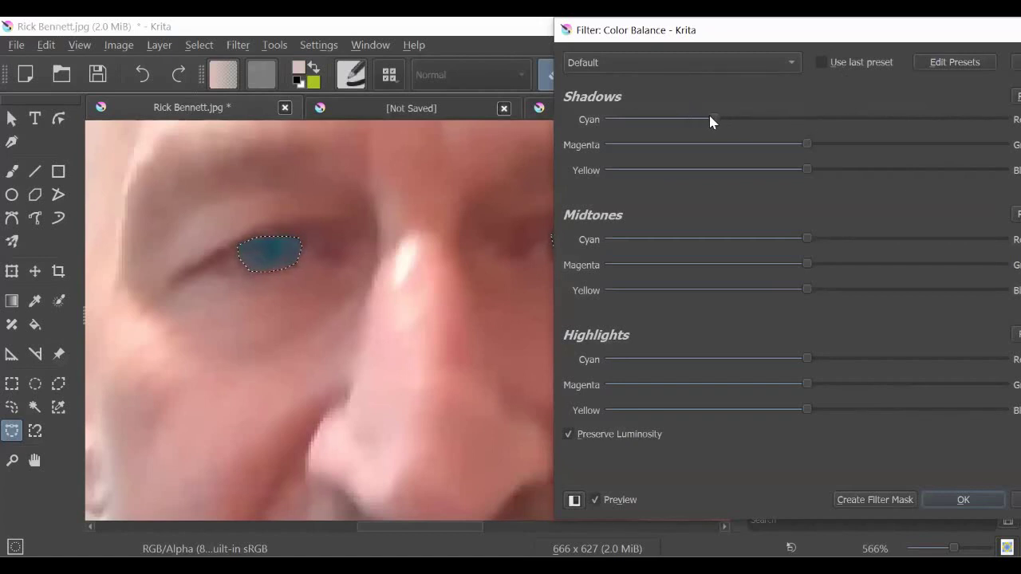
drag(710, 117, 690, 118)
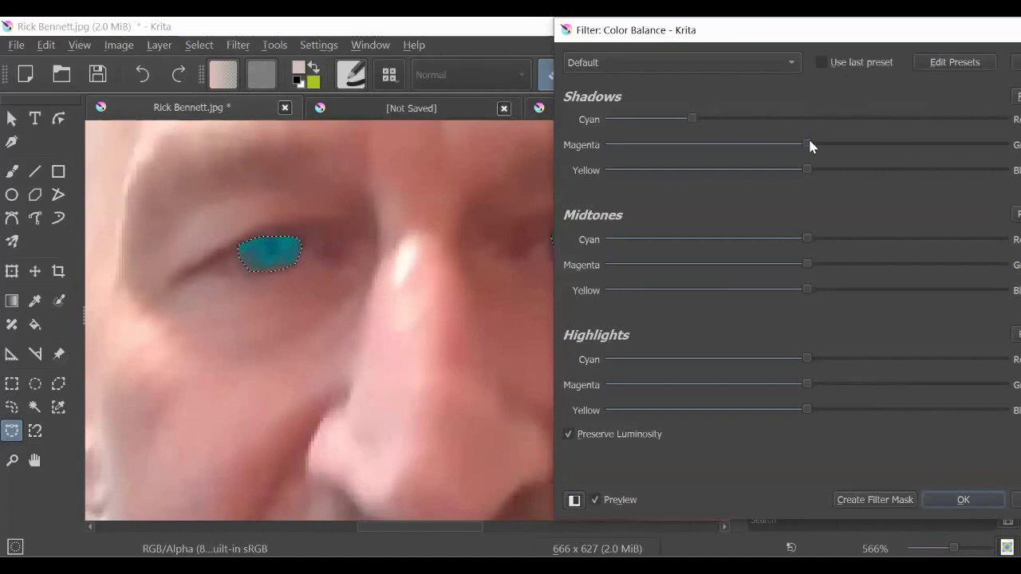
drag(871, 144, 758, 145)
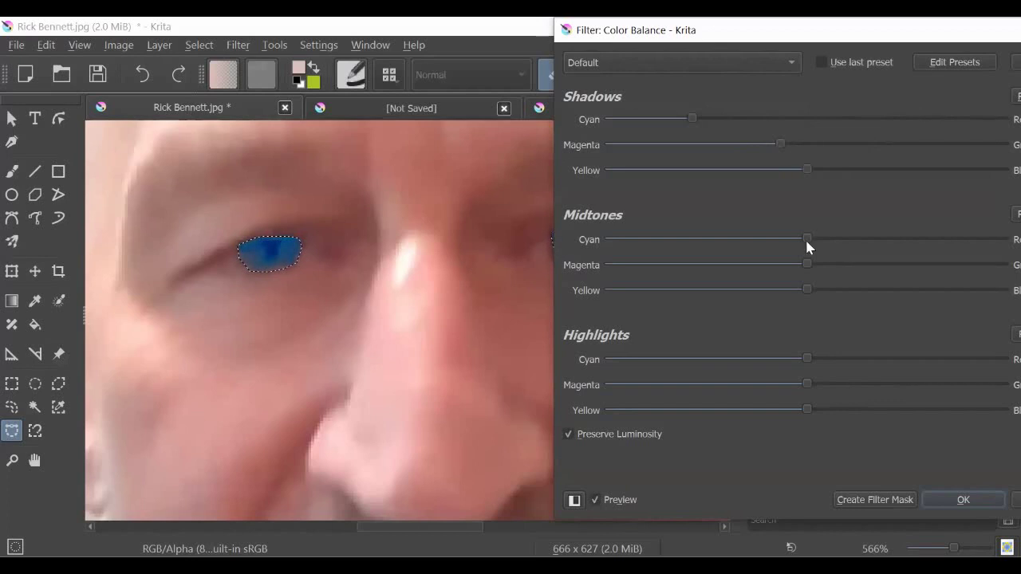
drag(807, 239, 834, 233)
drag(805, 264, 784, 258)
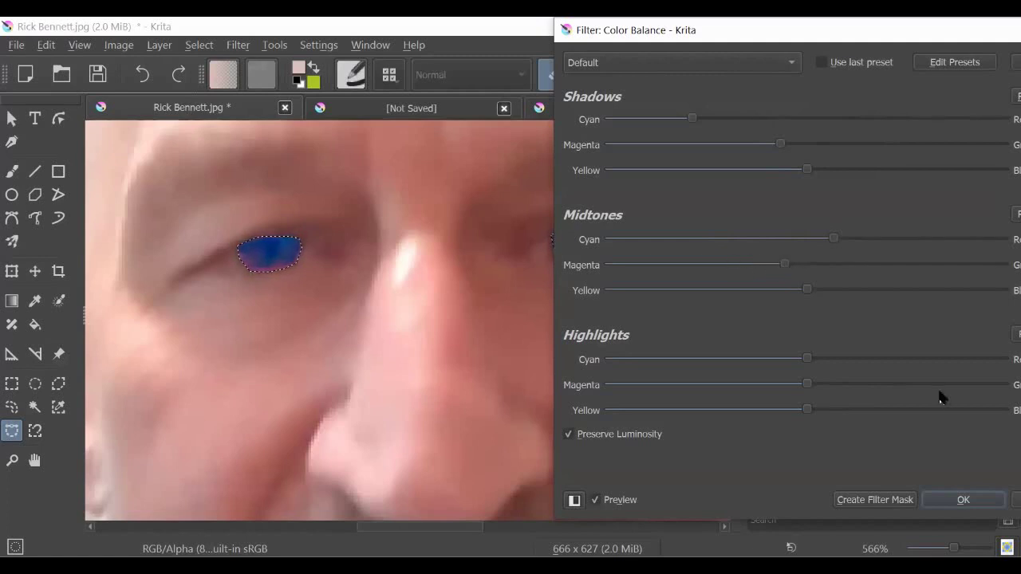
click(992, 499)
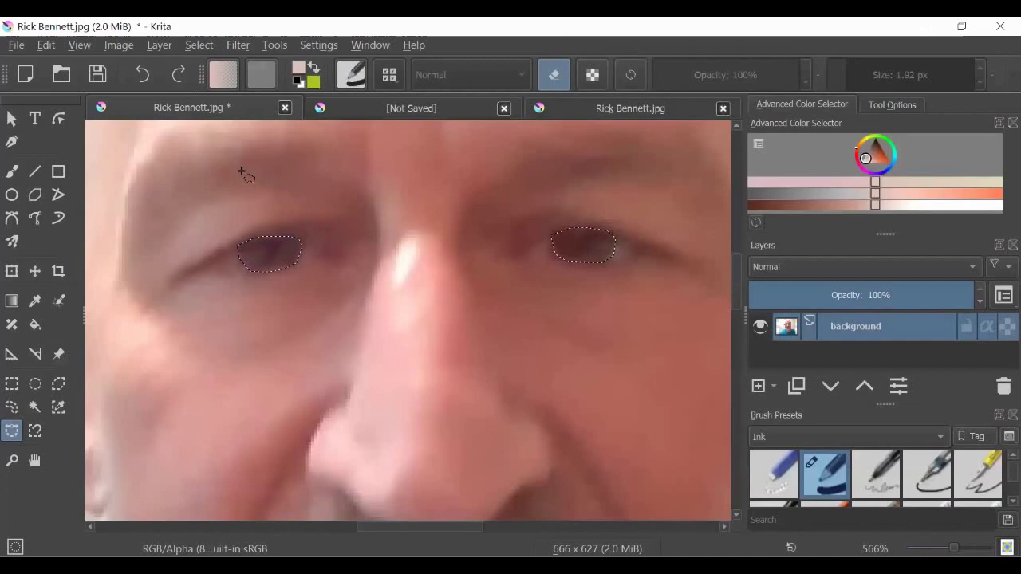
Step: Feather the eye selections with a 5 px radius using Select > Feather Selection
click(198, 45)
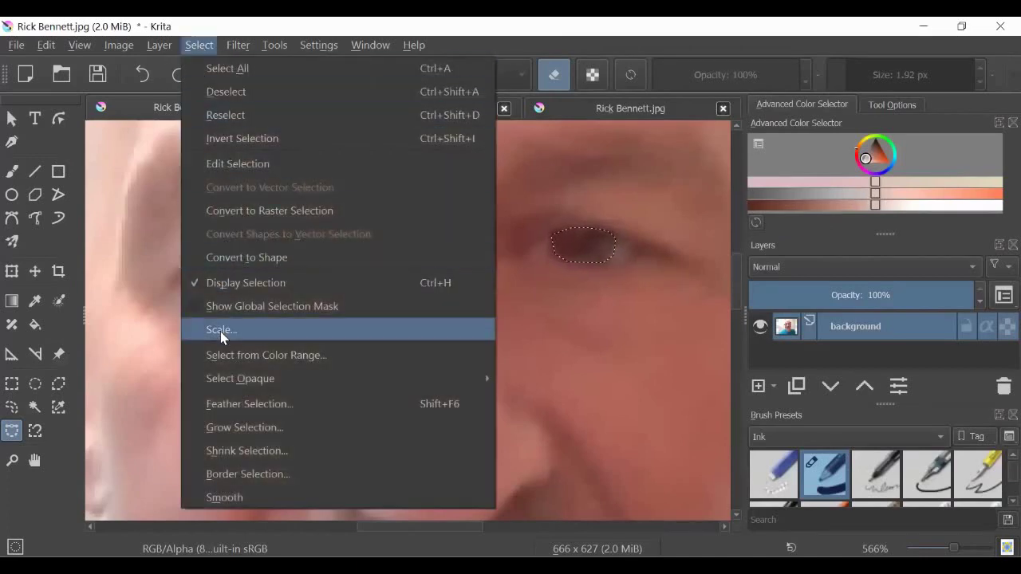
click(227, 403)
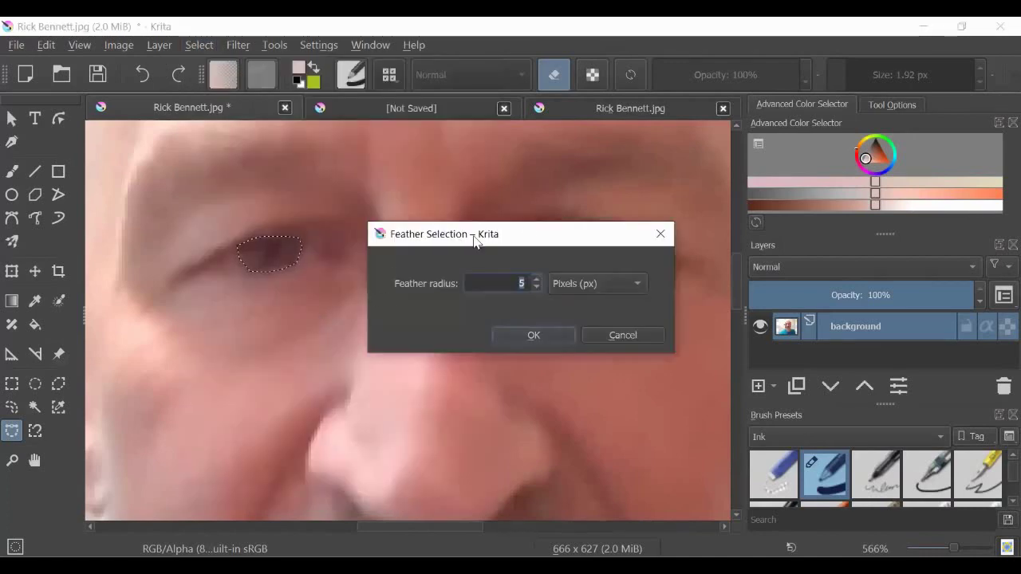
click(550, 334)
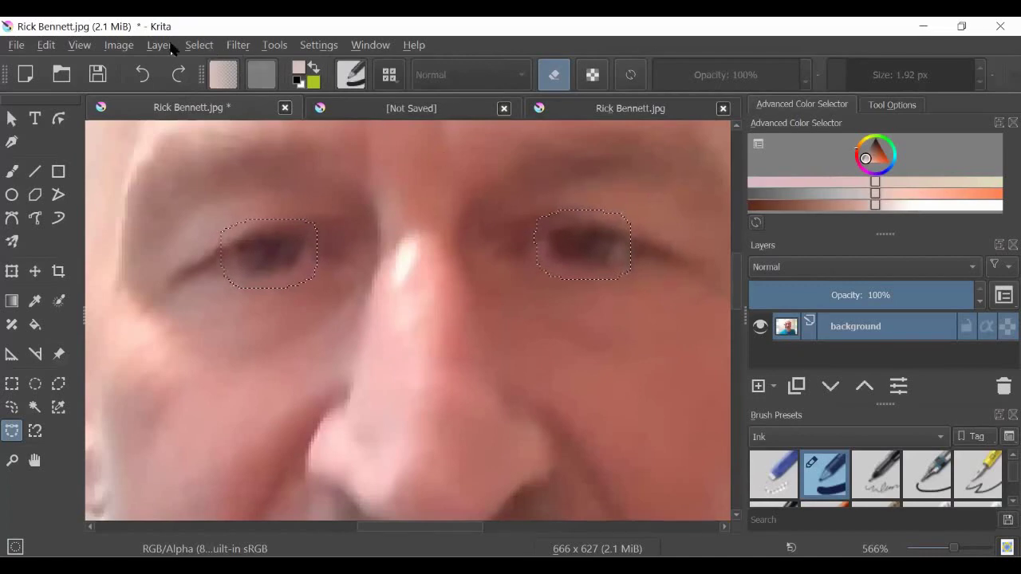
Step: Apply Color Balance to the eyes: shadows toward cyan and magenta, midtones slightly toward cyan
click(238, 45)
mouse_move(262, 119)
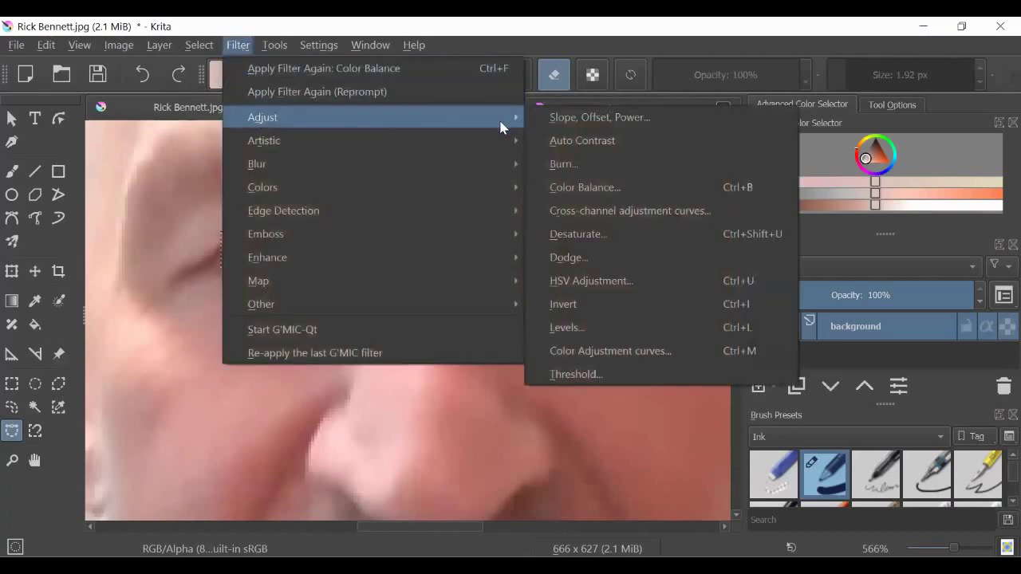
click(566, 187)
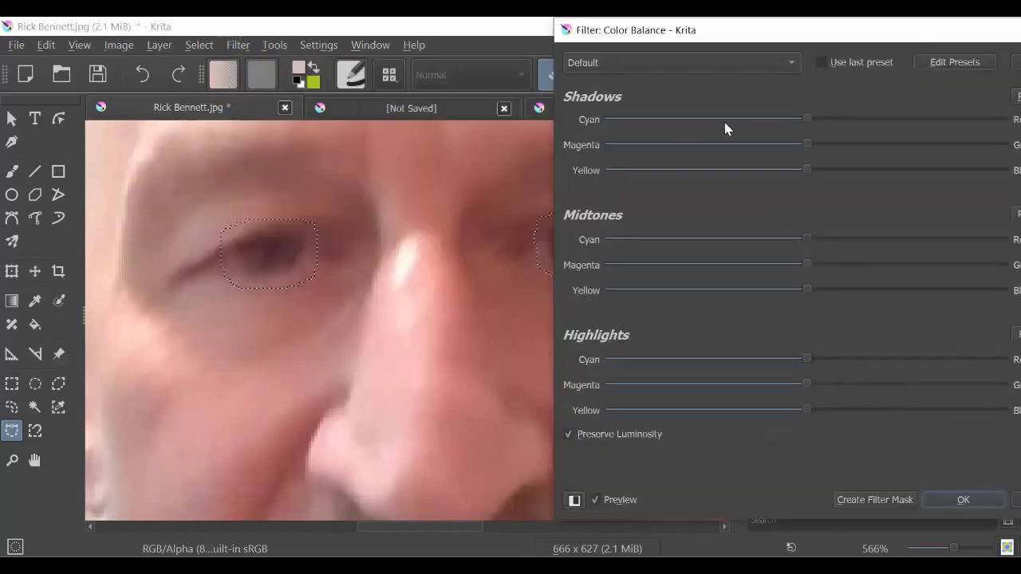
drag(805, 120, 709, 119)
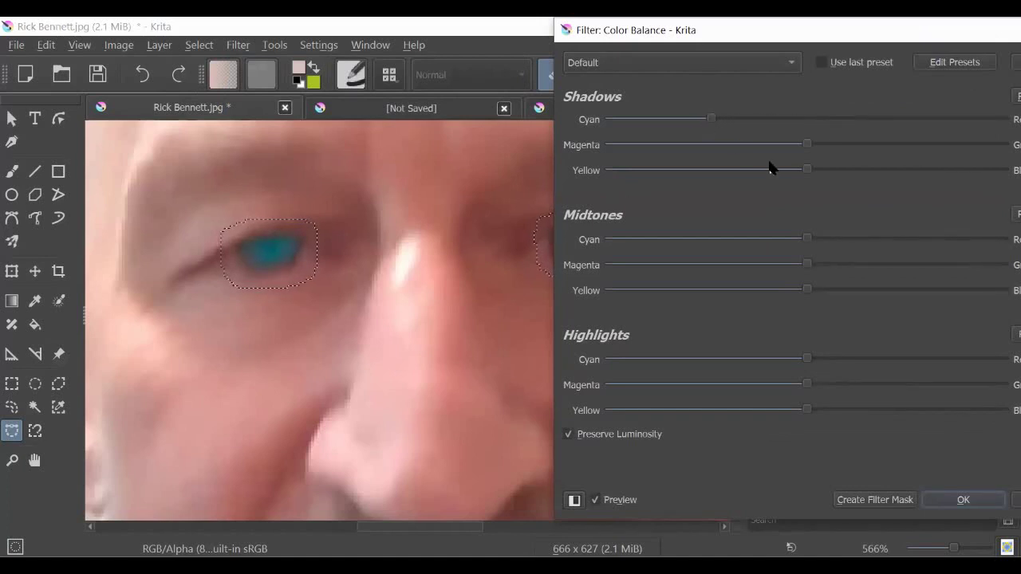
drag(771, 144, 760, 144)
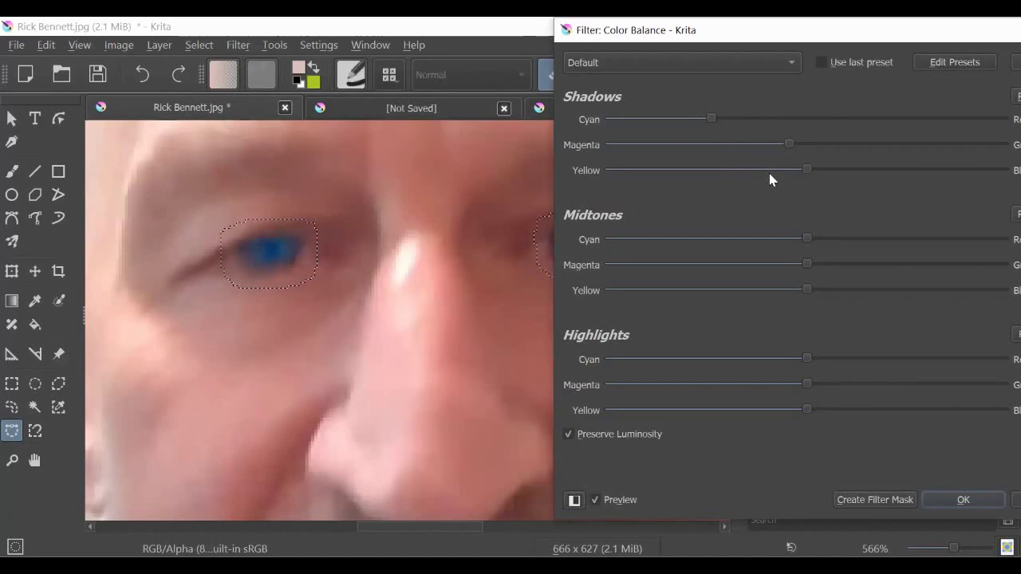
drag(806, 239, 756, 277)
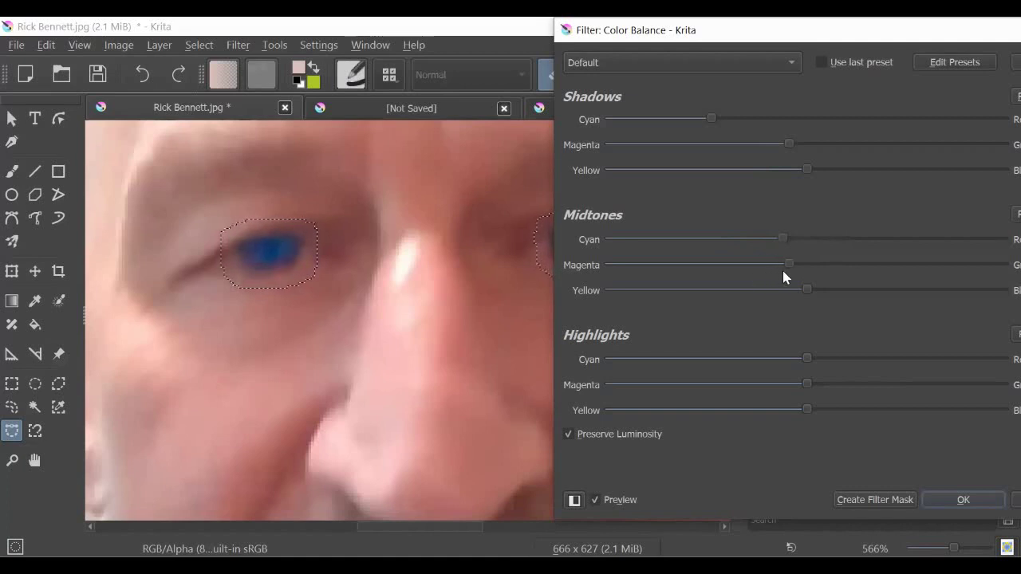
click(987, 499)
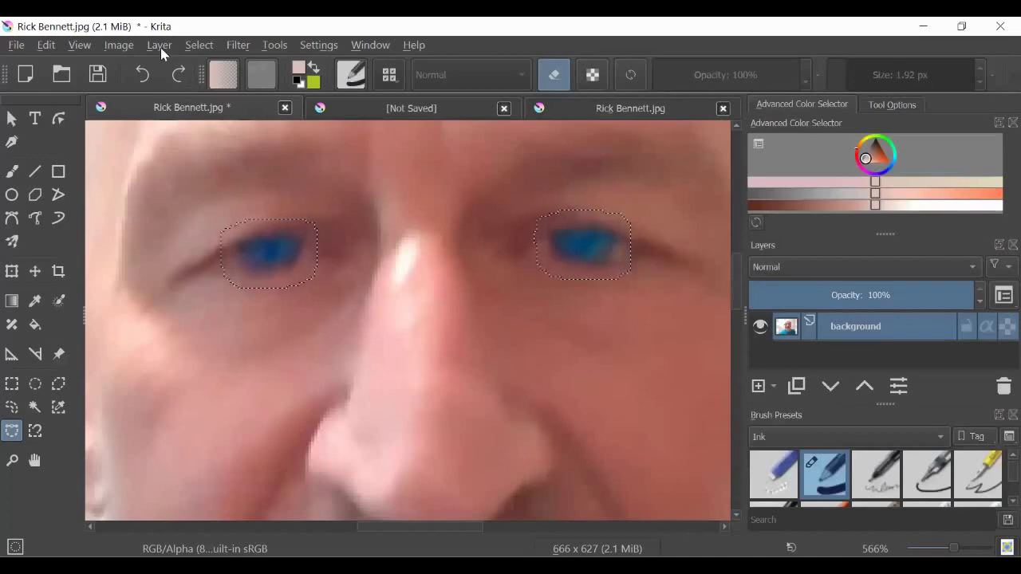
Step: Use Select All to drop the eye outlines, then zoom out to show the whole face
click(195, 45)
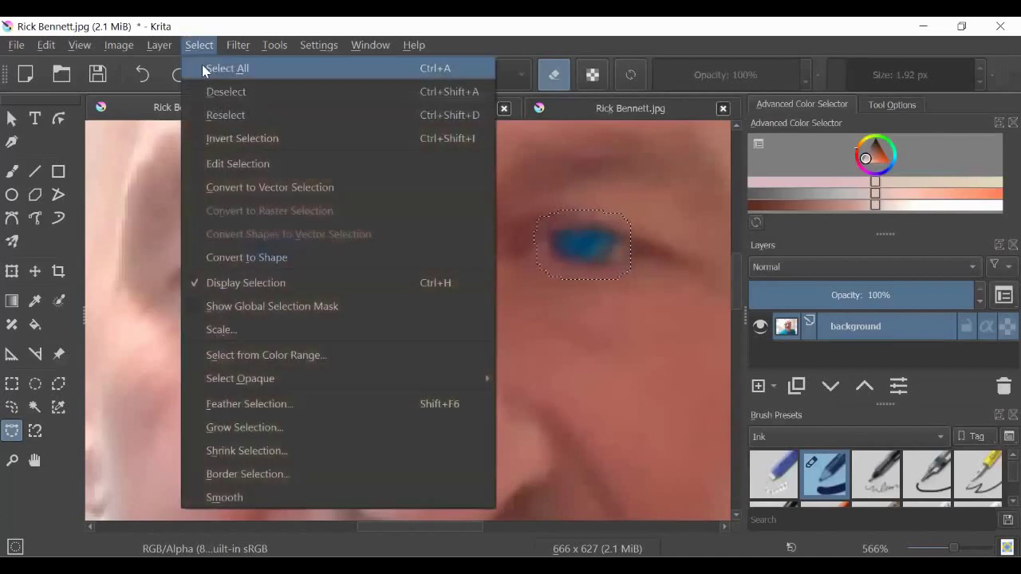
click(211, 71)
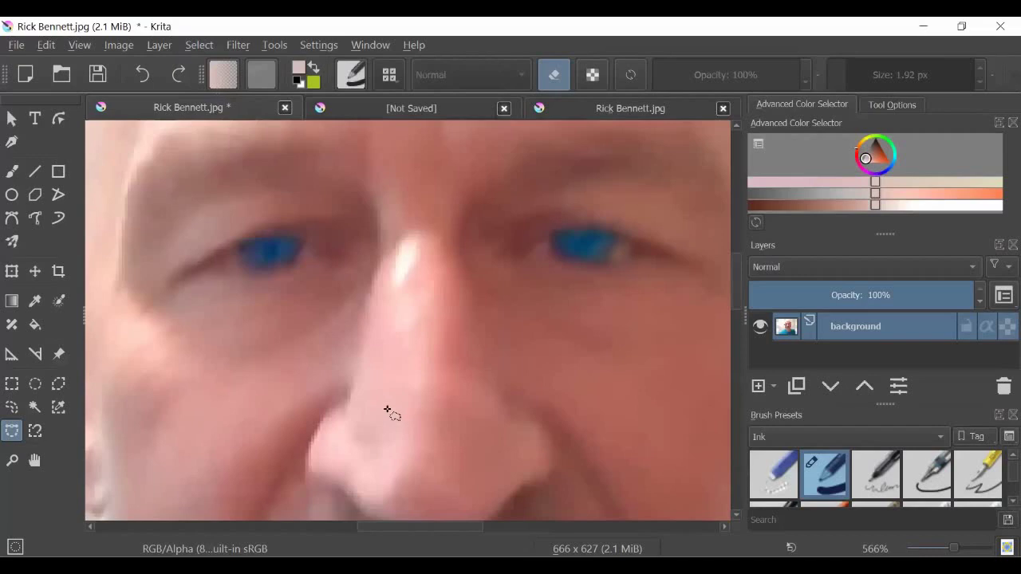
scroll(388, 412, down, 4)
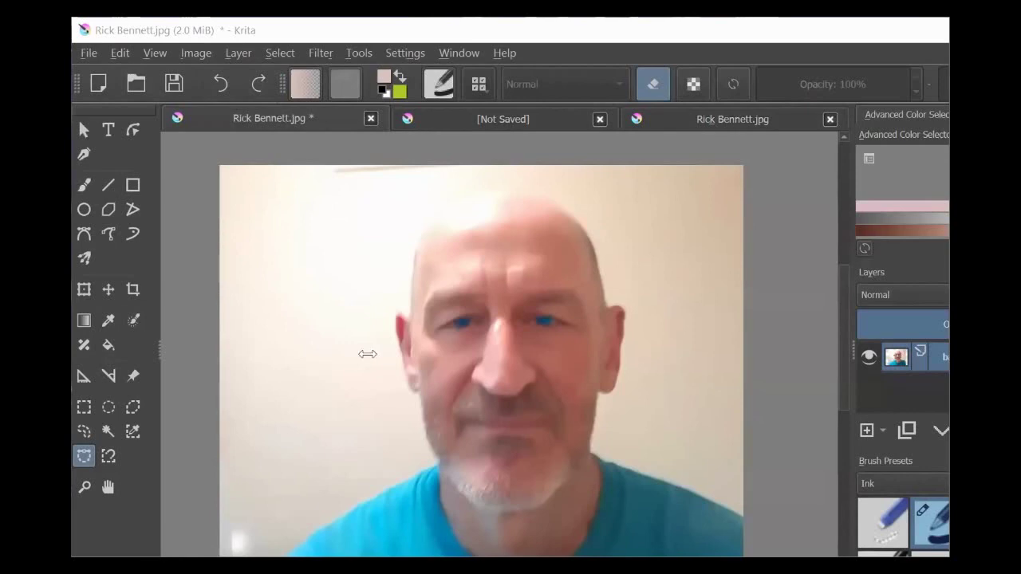
Step: Drop the mini-sub photo onto the canvas as a new layer and maximise the Krita window
drag(365, 353, 368, 355)
click(433, 366)
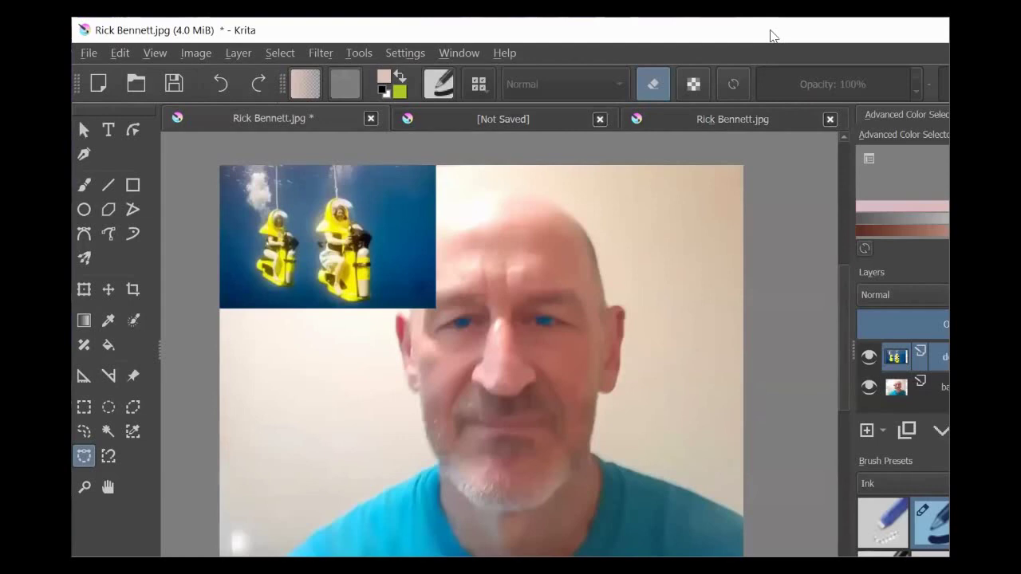
double_click(769, 36)
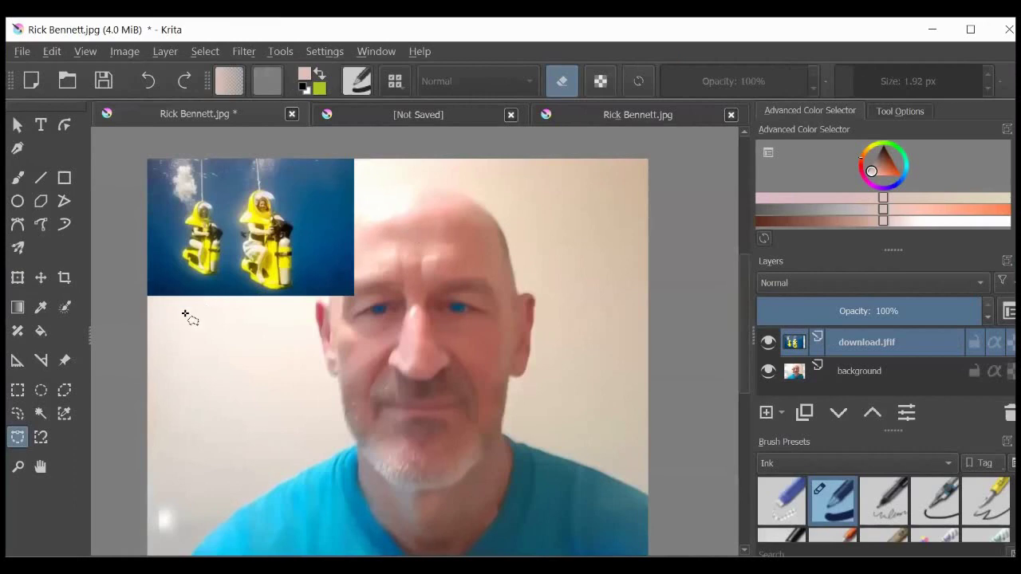
Step: Scale up the mini-sub layer with the Transform tool until it covers the face past the nose
click(17, 277)
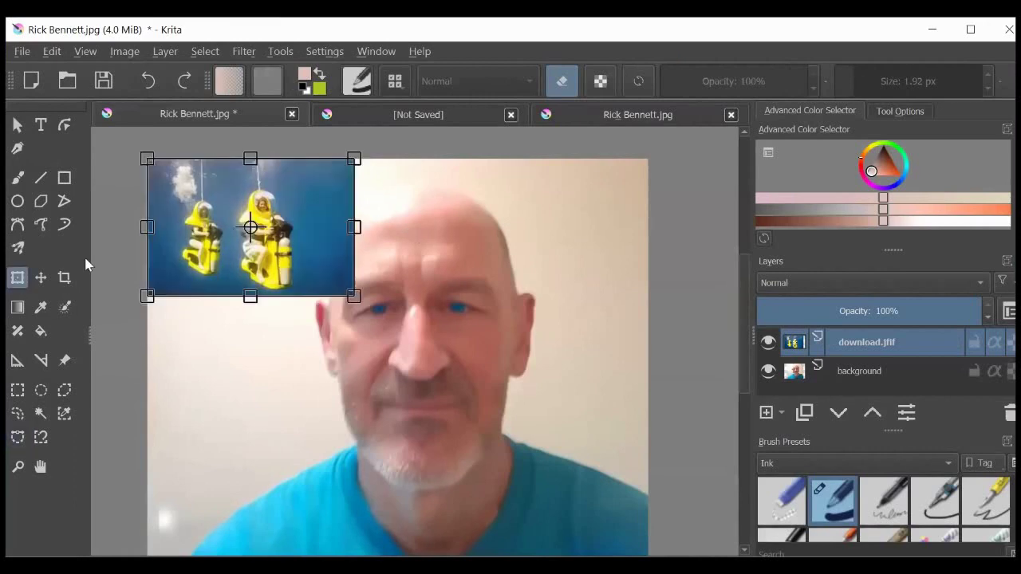
drag(355, 296, 478, 394)
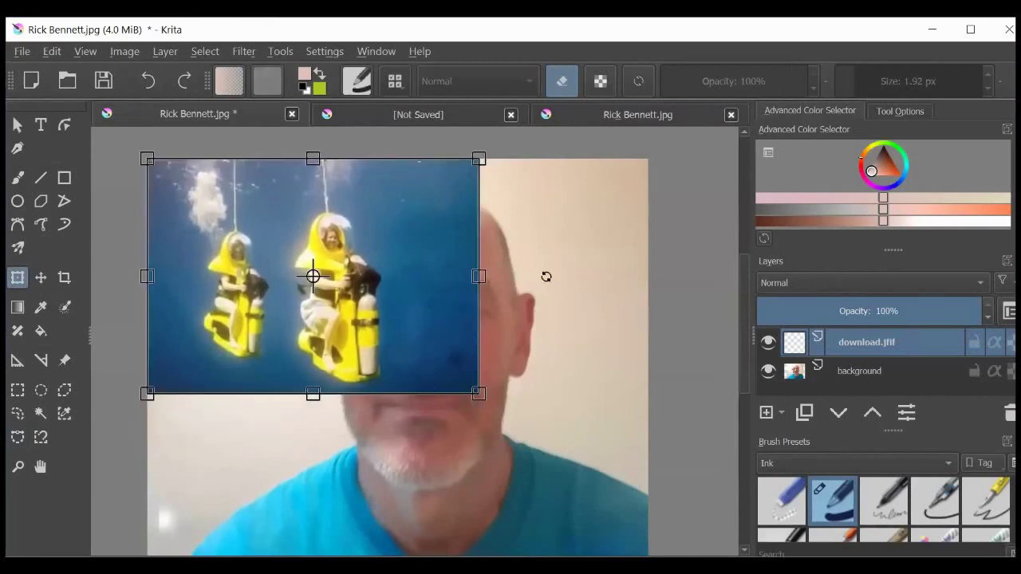
key(b)
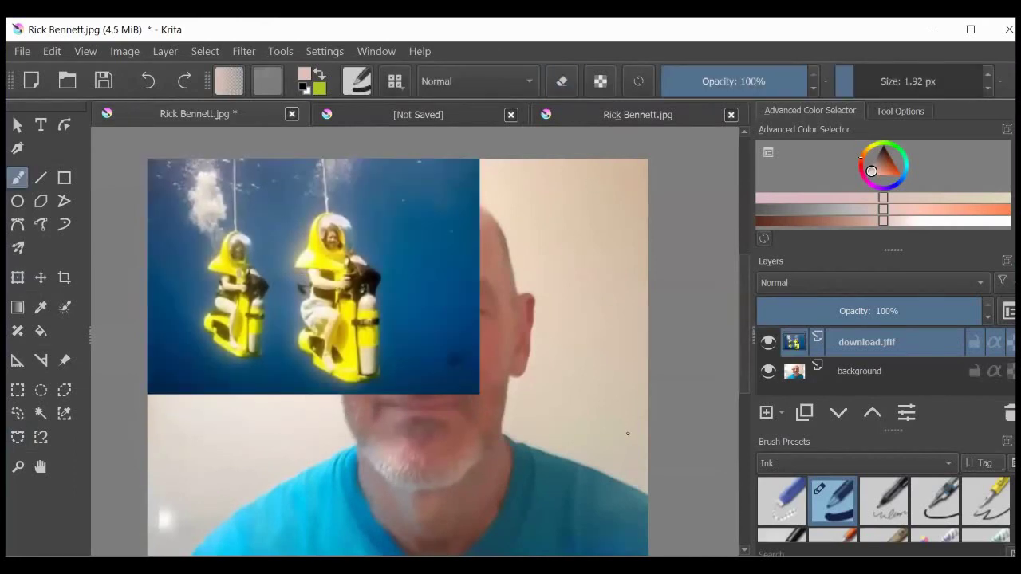
Step: Choose the 25 px eraser preset, test an erase above the head, and undo it
click(773, 492)
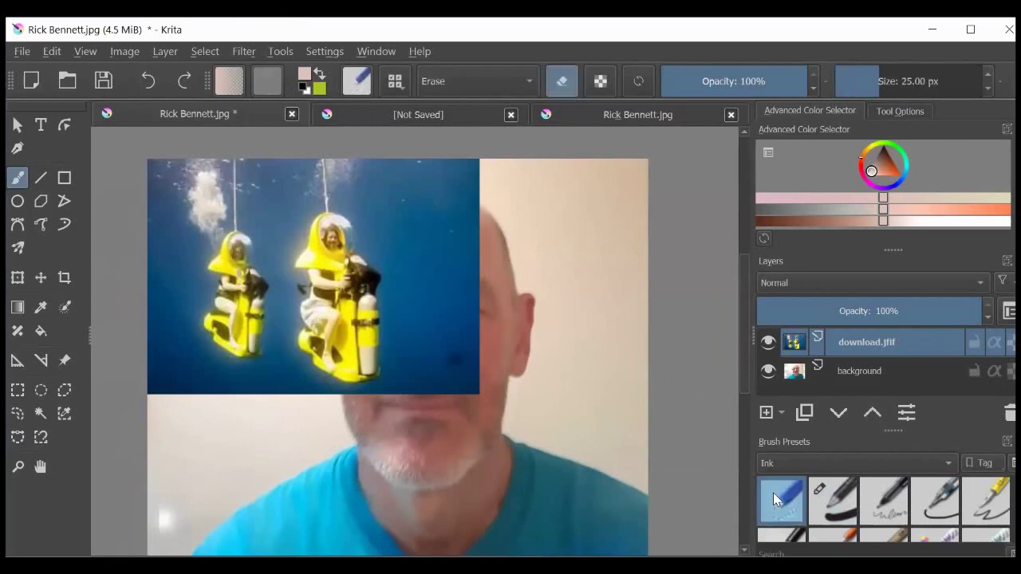
mouse_move(446, 207)
mouse_down()
mouse_move(434, 246)
mouse_move(470, 174)
mouse_move(433, 216)
mouse_move(436, 168)
mouse_move(446, 207)
mouse_move(460, 214)
mouse_move(473, 198)
mouse_move(473, 214)
mouse_move(479, 174)
mouse_move(436, 256)
mouse_move(427, 210)
mouse_move(431, 256)
mouse_move(458, 243)
mouse_up()
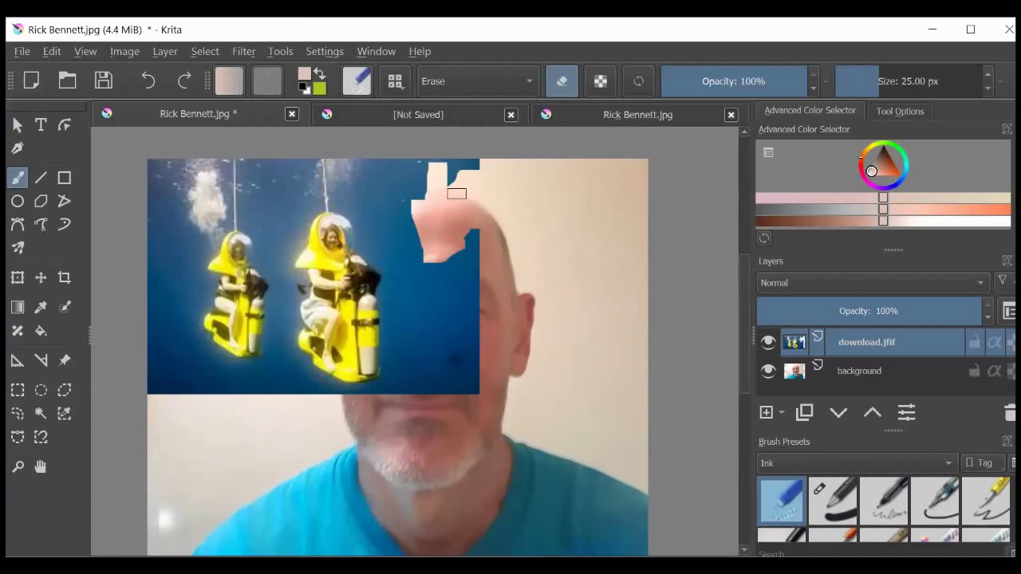
click(147, 85)
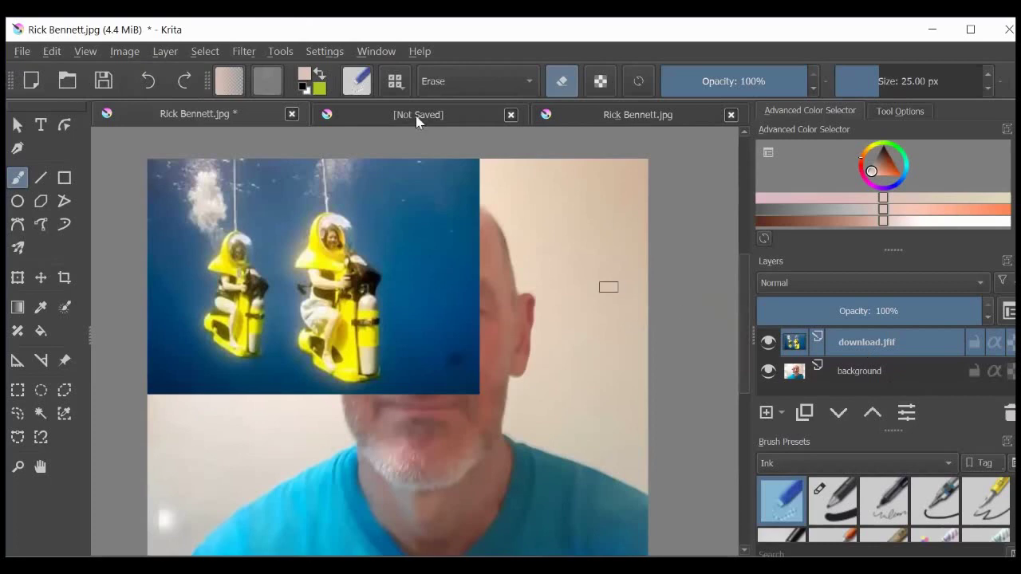
click(165, 52)
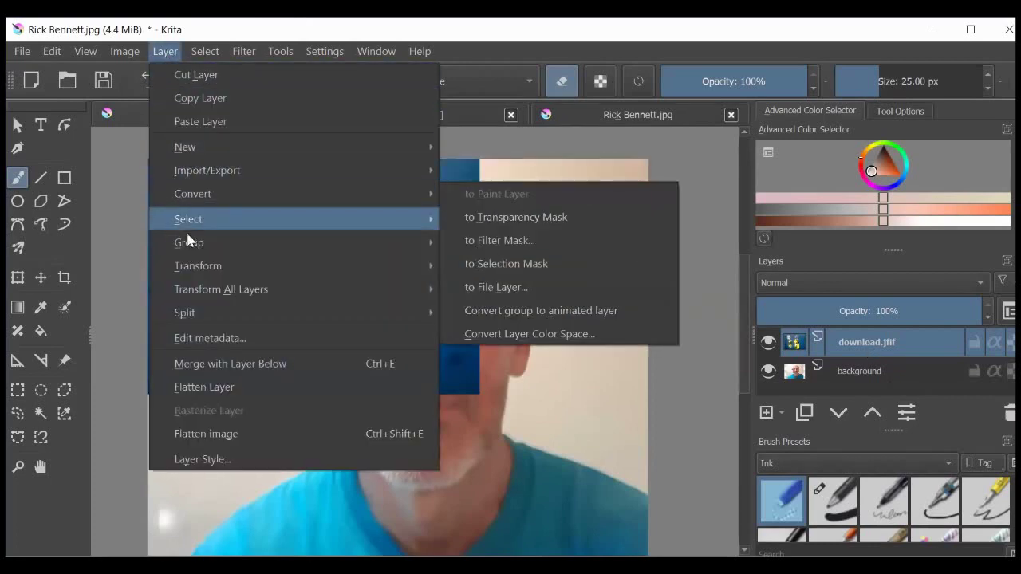
Step: Merge the mini-sub layer into the background, then erase streaks across its top-right edge
click(194, 364)
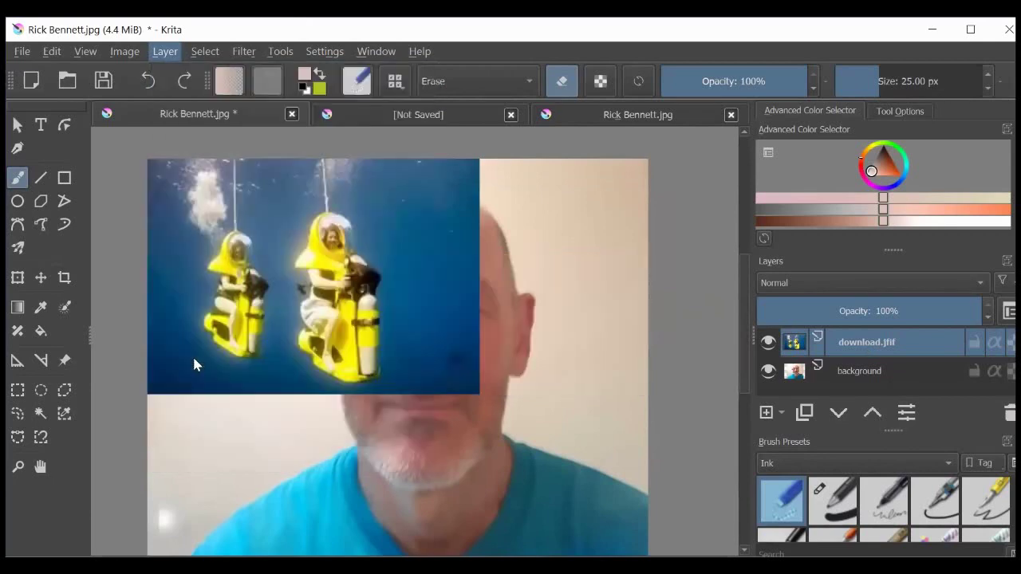
click(508, 379)
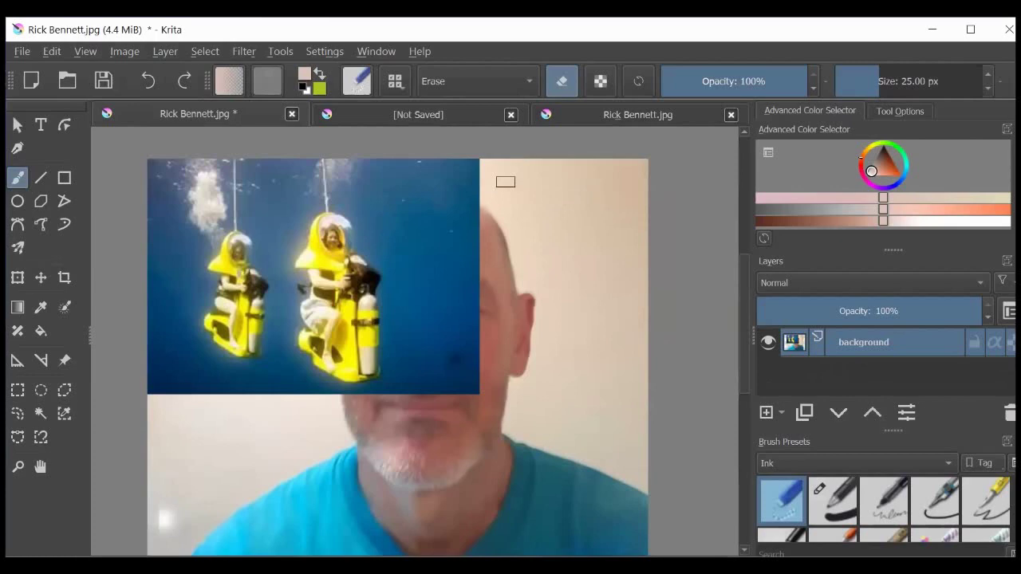
mouse_move(428, 195)
mouse_down()
mouse_move(489, 198)
mouse_move(478, 196)
mouse_move(485, 171)
mouse_move(494, 180)
mouse_up()
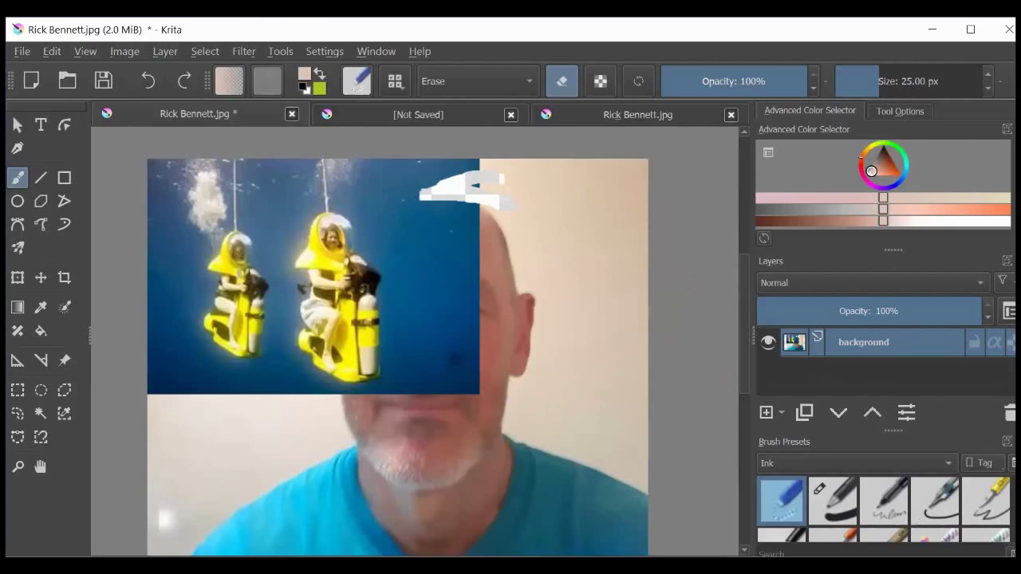
click(951, 463)
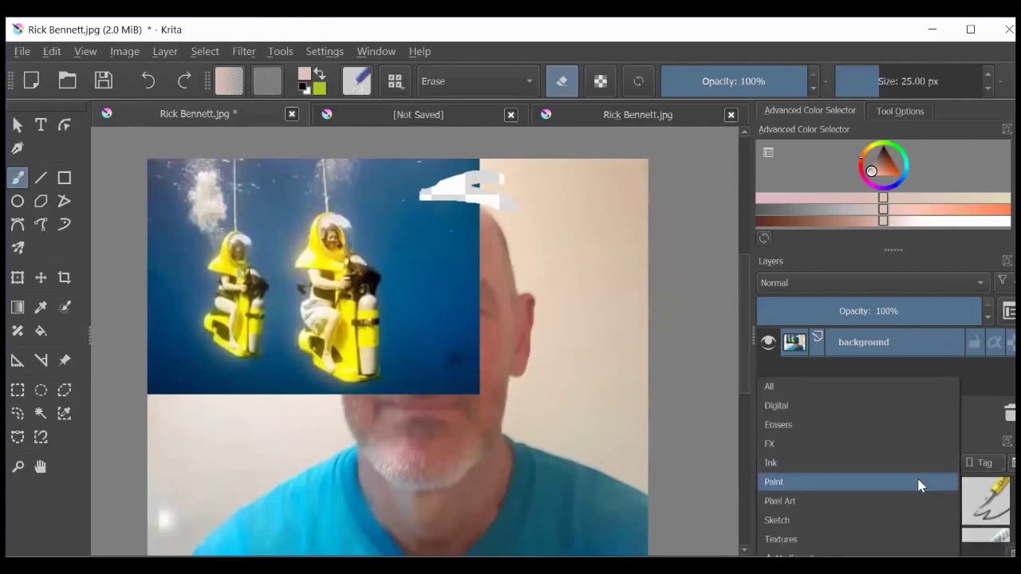
Step: Smear the diver's colour and water onto the face with a 120 px smudge brush
click(920, 482)
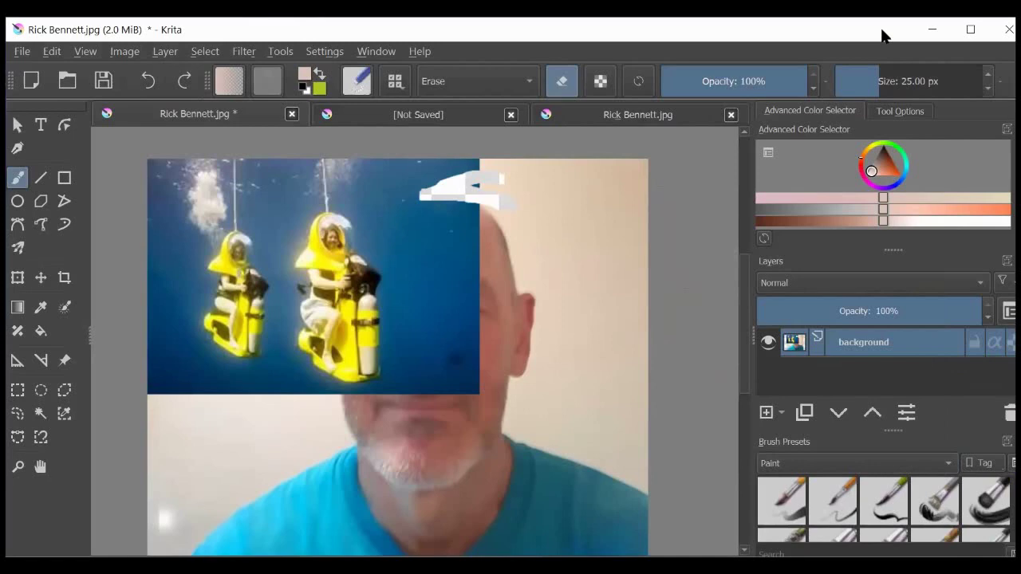
drag(884, 35, 855, 35)
scroll(855, 507, down, 3)
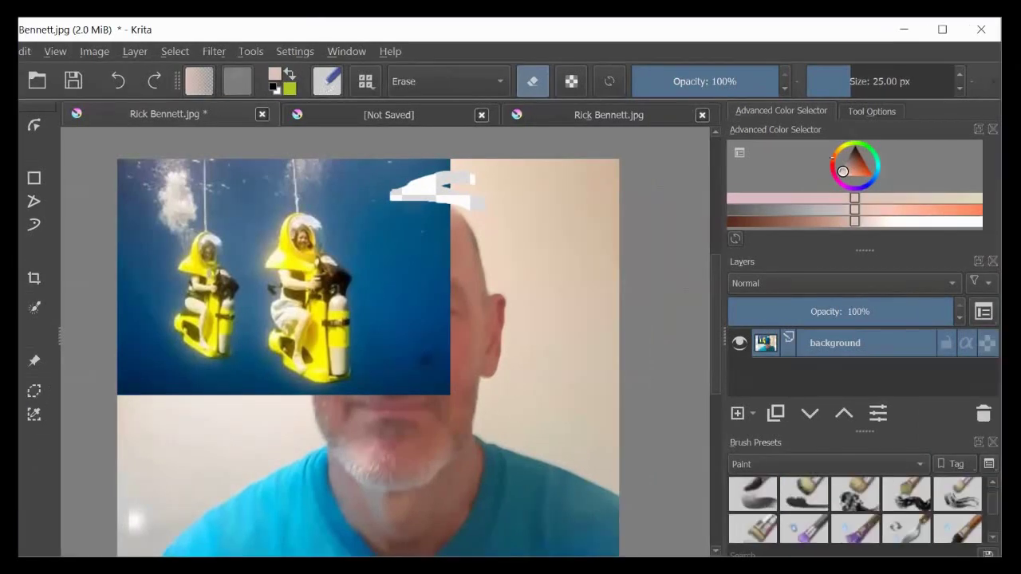
scroll(855, 507, down, 2)
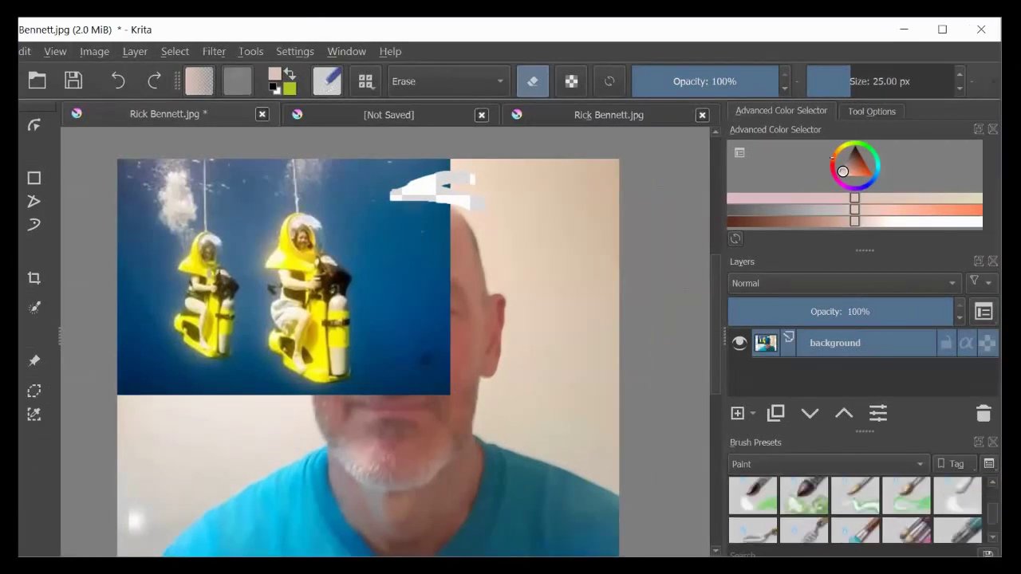
scroll(890, 510, down, 3)
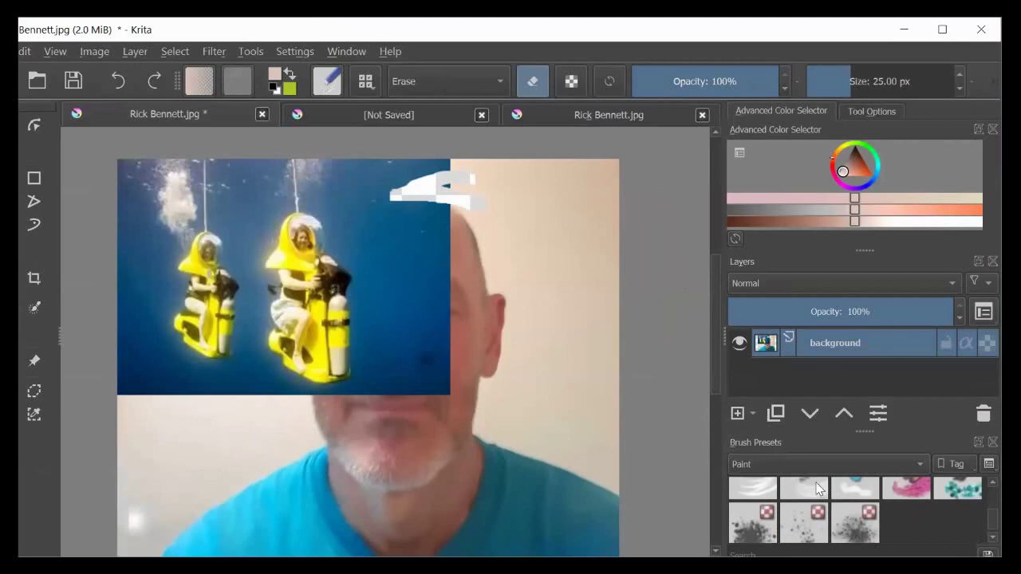
click(817, 488)
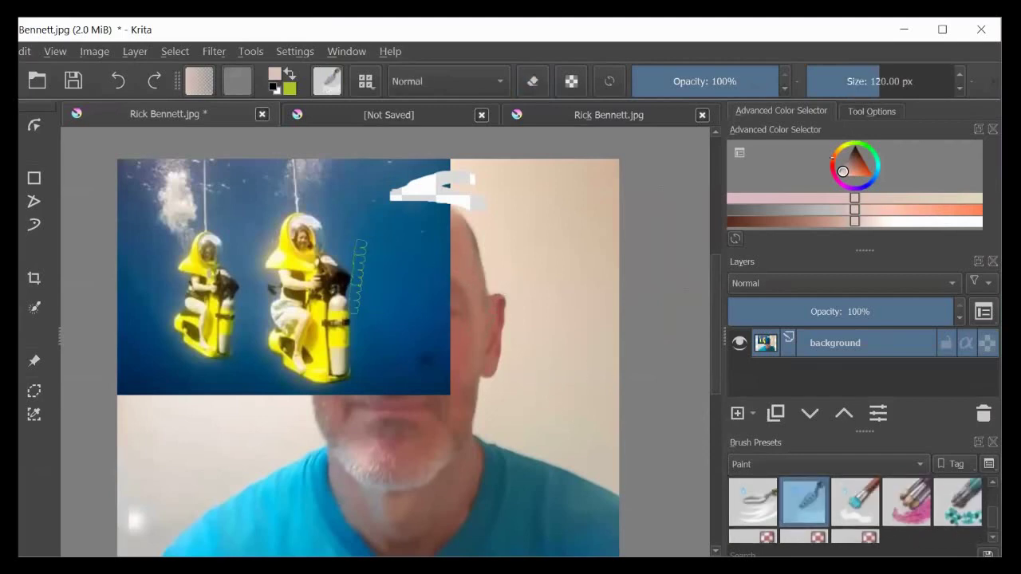
mouse_move(359, 275)
mouse_down()
mouse_move(455, 258)
mouse_move(557, 264)
mouse_move(416, 250)
mouse_move(391, 267)
mouse_move(514, 324)
mouse_move(534, 353)
mouse_move(447, 331)
mouse_move(399, 352)
mouse_move(391, 385)
mouse_move(463, 362)
mouse_move(547, 398)
mouse_up()
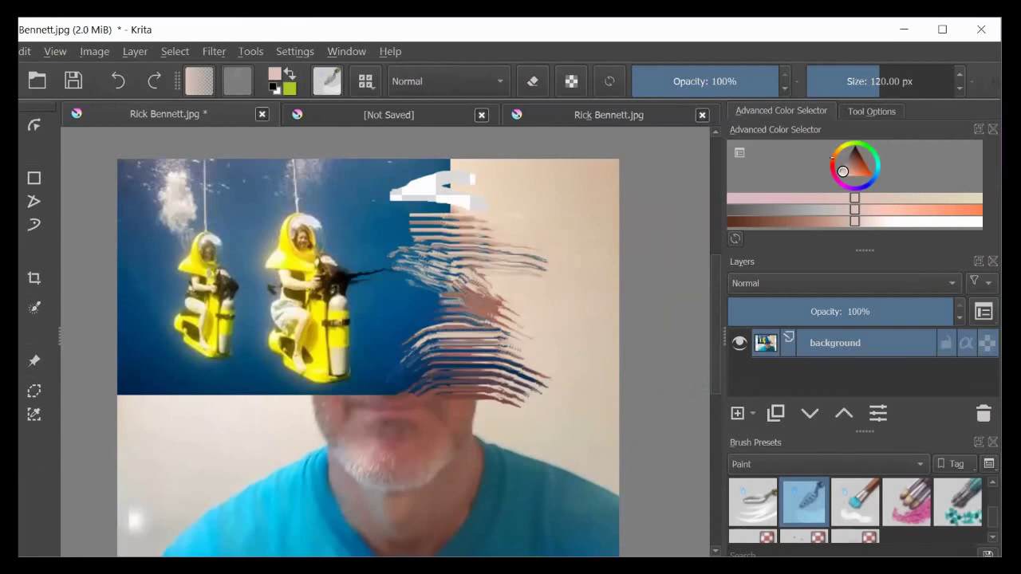
Step: Blur the harsh water-to-face edges with a 60 px blending brush
scroll(855, 510, down, 5)
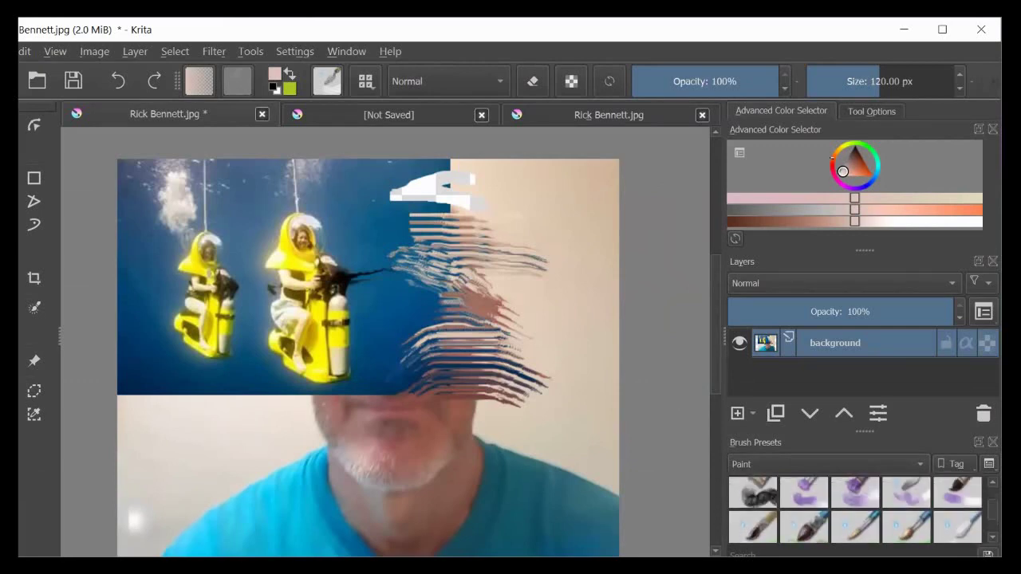
scroll(855, 510, down, 3)
click(957, 501)
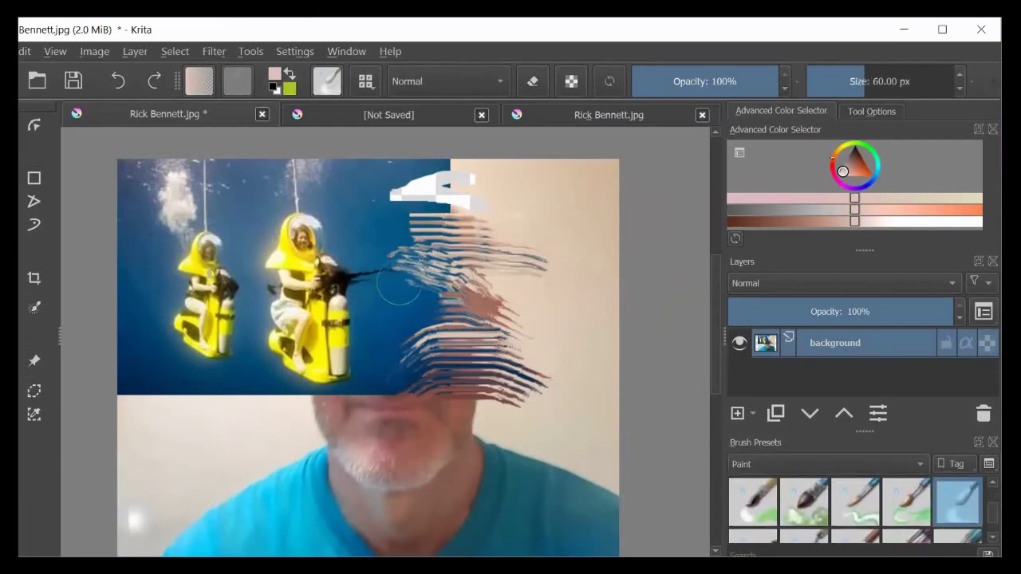
mouse_move(458, 240)
mouse_down()
mouse_move(449, 210)
mouse_move(424, 225)
mouse_move(444, 186)
mouse_move(391, 214)
mouse_move(365, 287)
mouse_move(401, 307)
mouse_move(430, 269)
mouse_move(472, 267)
mouse_move(517, 318)
mouse_move(503, 327)
mouse_move(464, 307)
mouse_move(429, 373)
mouse_move(464, 421)
mouse_move(456, 409)
mouse_move(490, 408)
mouse_move(480, 365)
mouse_move(384, 461)
mouse_move(442, 434)
mouse_move(494, 308)
mouse_up()
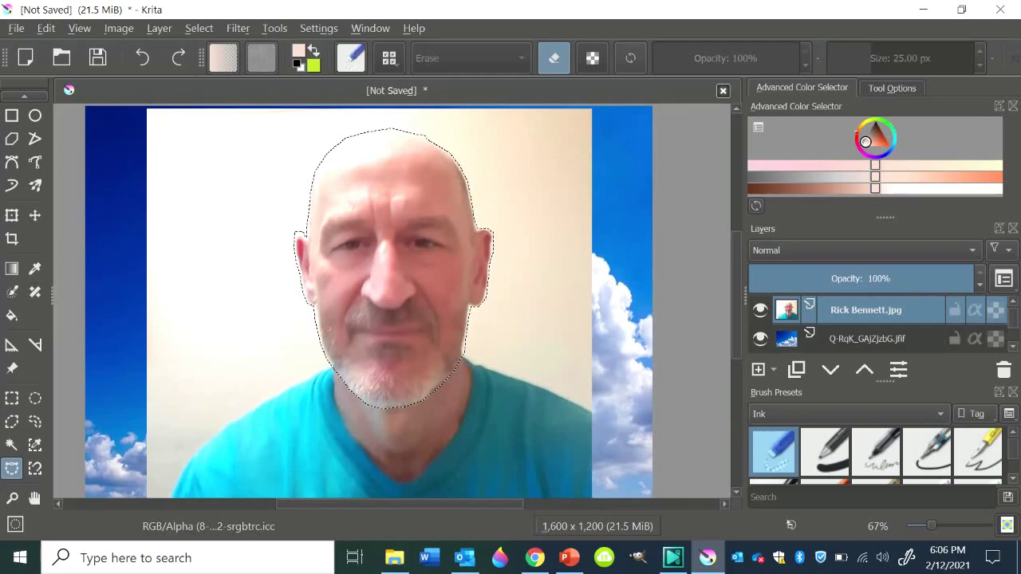
Step: Erase a patch of the forehead with the Eraser Small preset to reveal the sky
click(772, 449)
drag(471, 191, 423, 252)
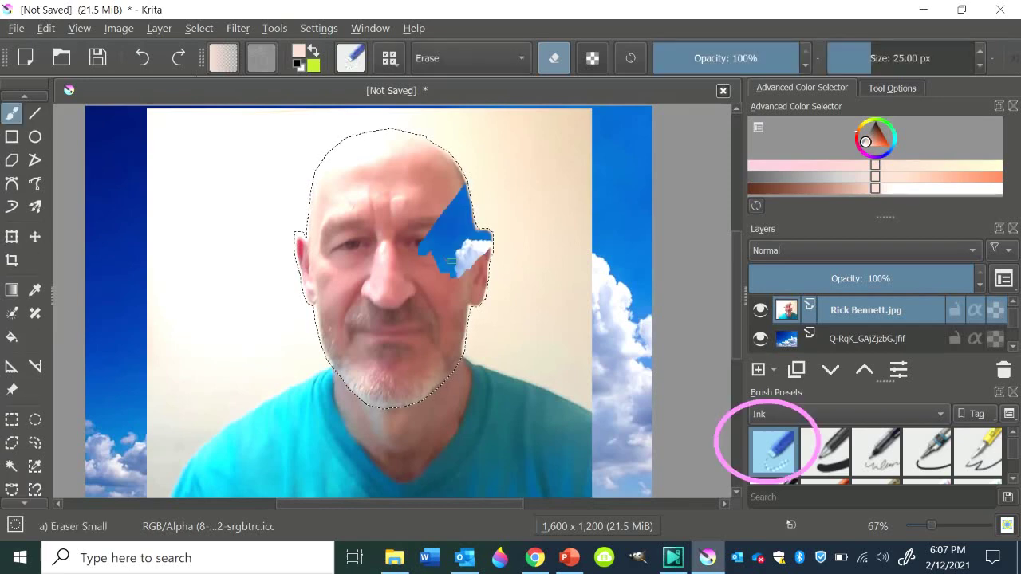